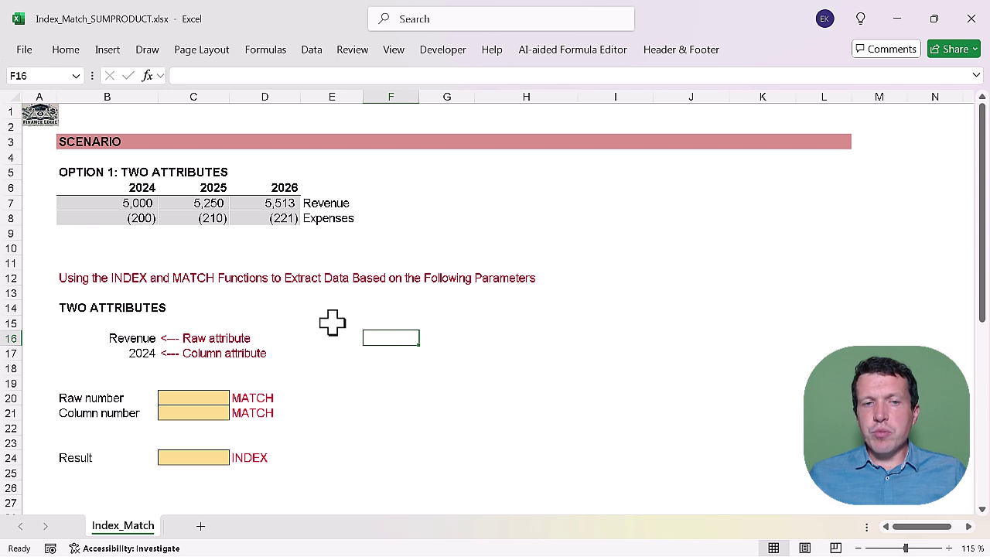
Step: Examine the two-attribute table's figures and year headers, the Revenue and 2024 lookup attributes, and the empty row-number cell
{"action": "left_click_drag", "start_coordinate": [128, 207], "coordinate": [263, 220]}
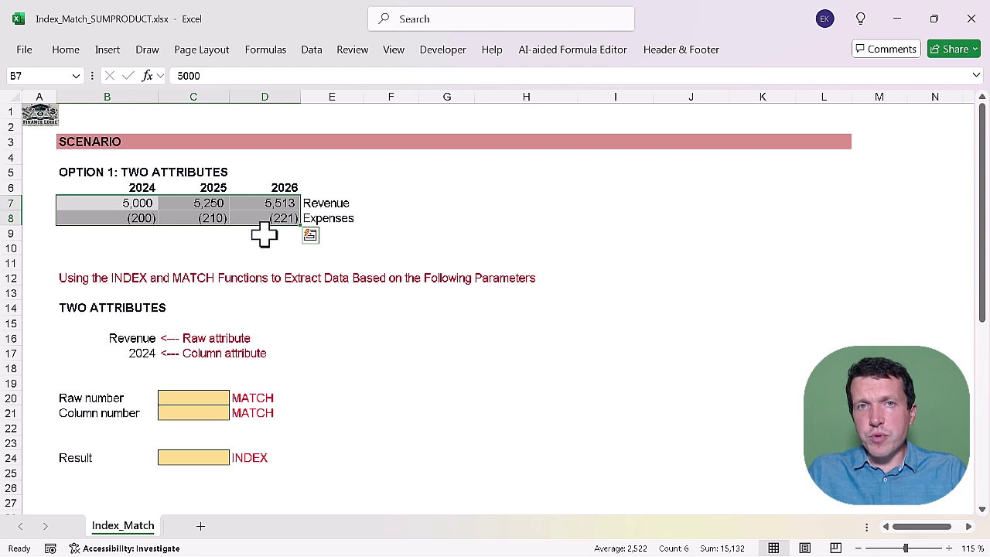
{"action": "left_click_drag", "start_coordinate": [143, 202], "coordinate": [278, 194]}
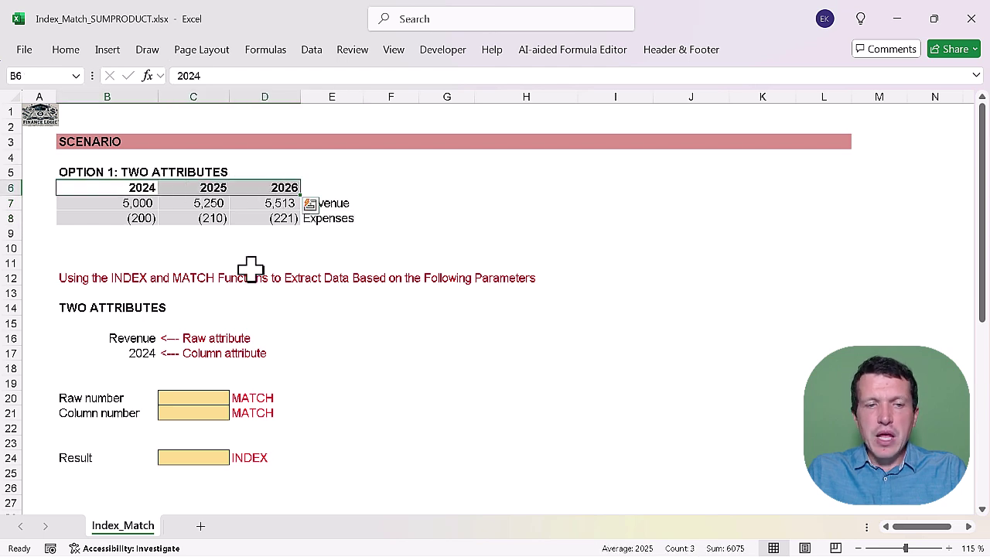
{"action": "left_click", "coordinate": [86, 279]}
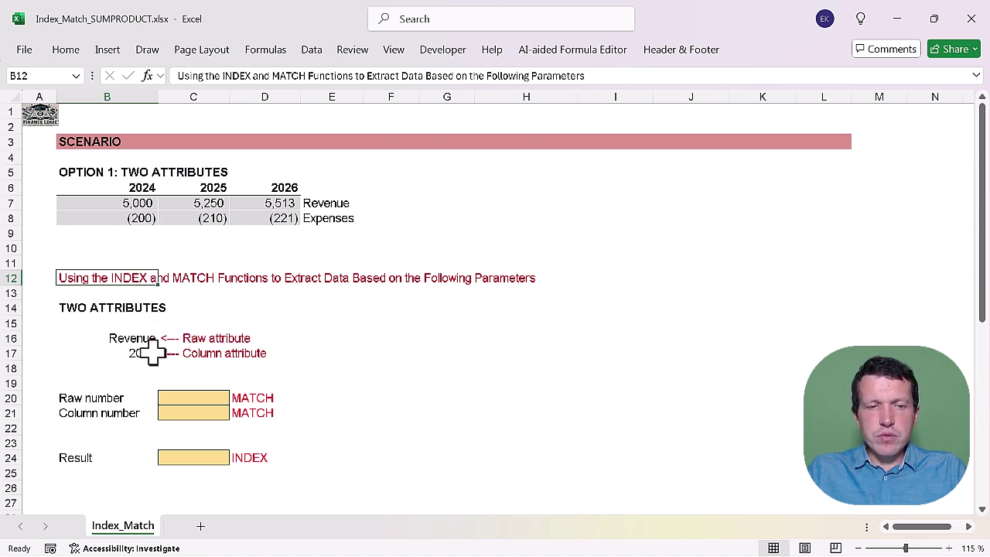
{"action": "left_click", "coordinate": [121, 338]}
{"action": "left_click", "coordinate": [121, 353]}
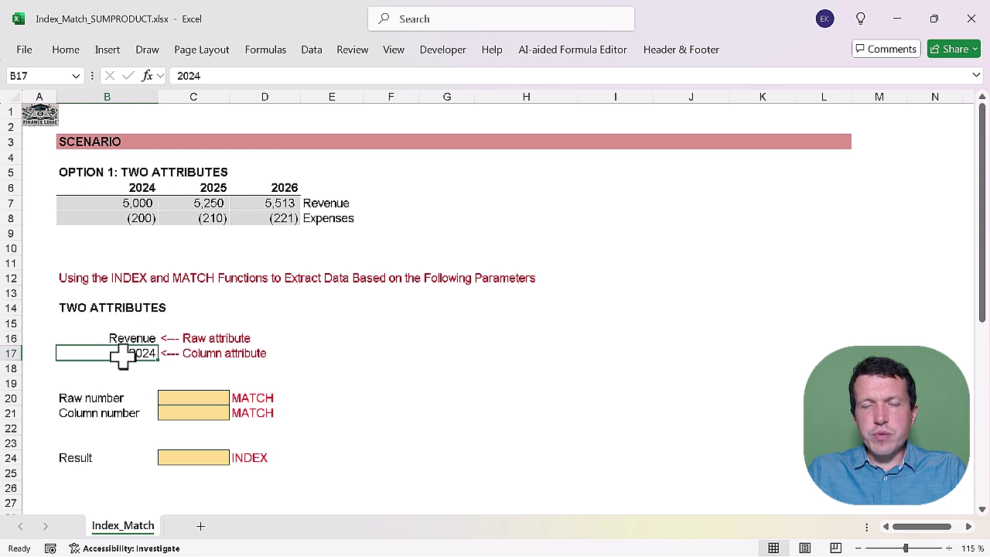
{"action": "left_click", "coordinate": [121, 338]}
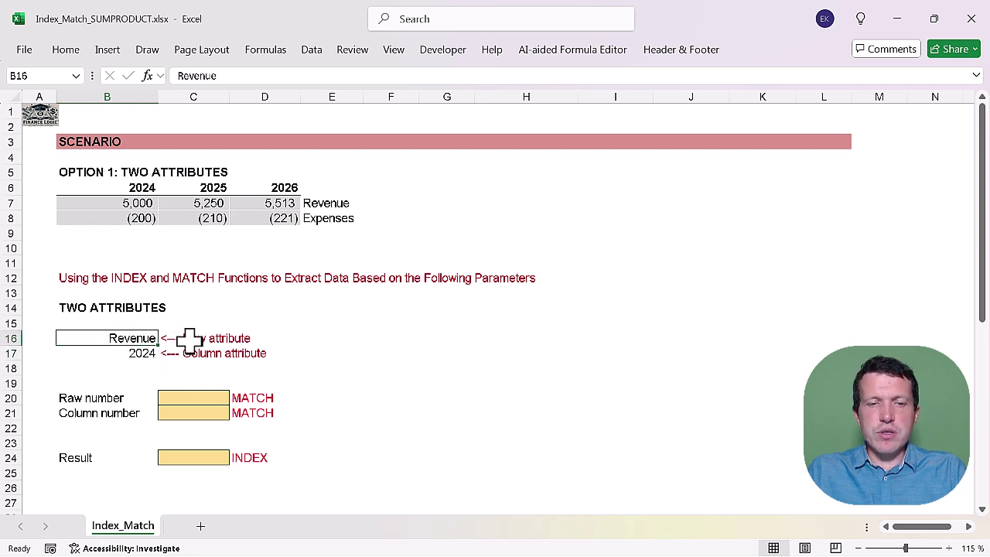
{"action": "left_click", "coordinate": [182, 339]}
{"action": "left_click", "coordinate": [140, 356]}
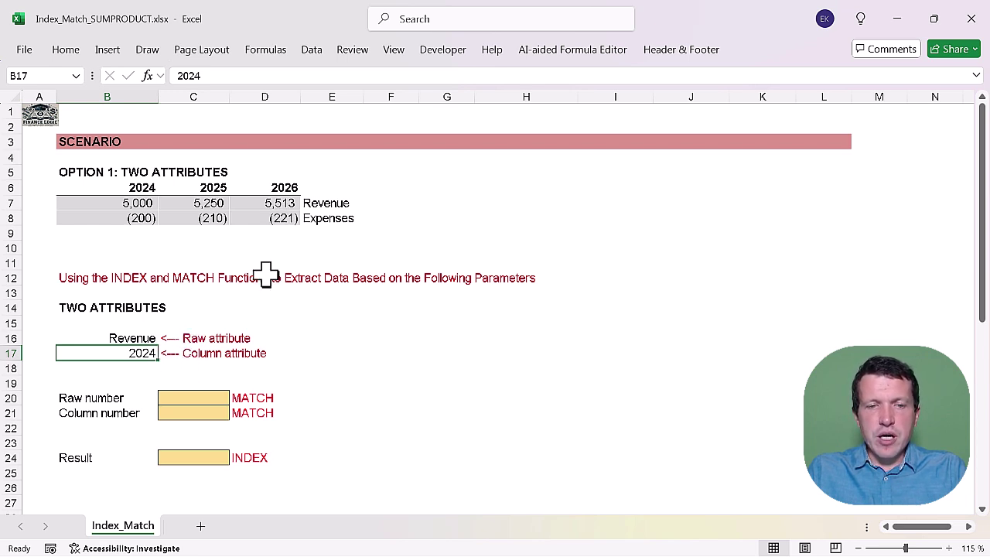
{"action": "left_click", "coordinate": [116, 204]}
{"action": "left_click", "coordinate": [290, 382]}
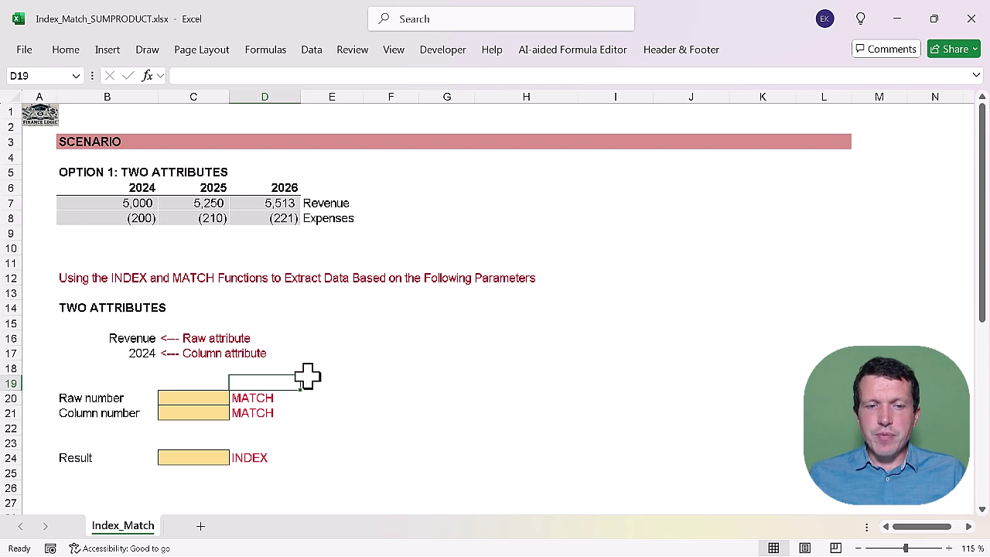
{"action": "left_click", "coordinate": [202, 395]}
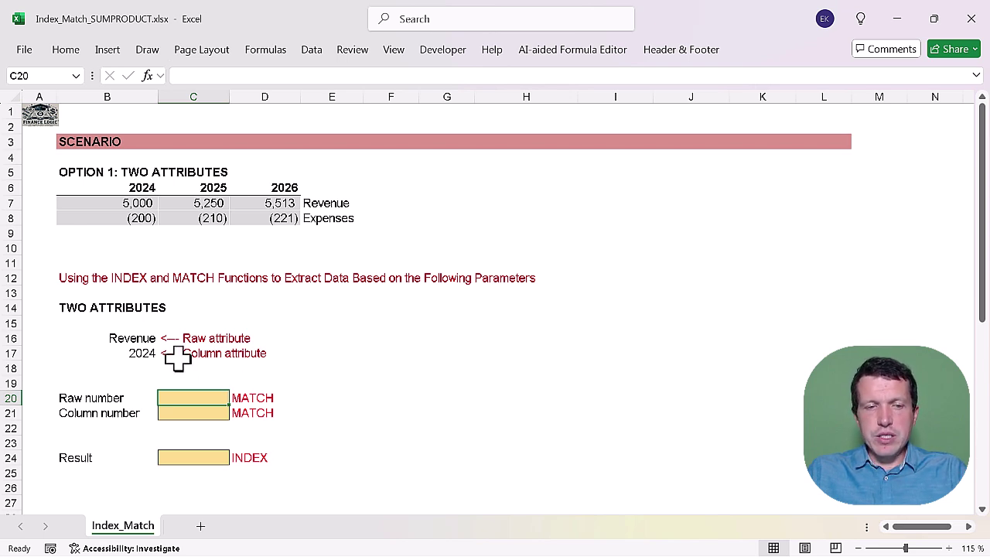
{"action": "left_click_drag", "start_coordinate": [128, 338], "coordinate": [130, 353]}
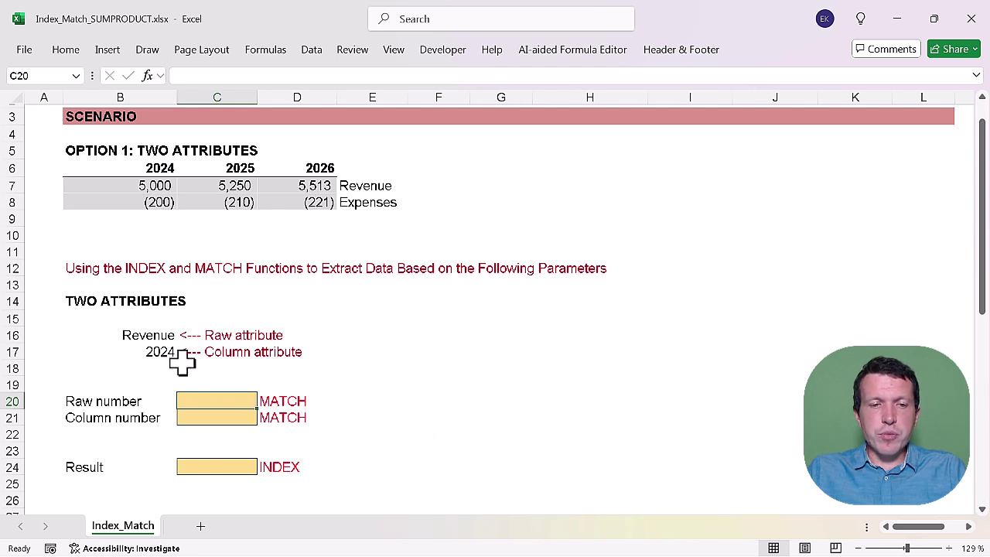
{"action": "left_click", "coordinate": [116, 335]}
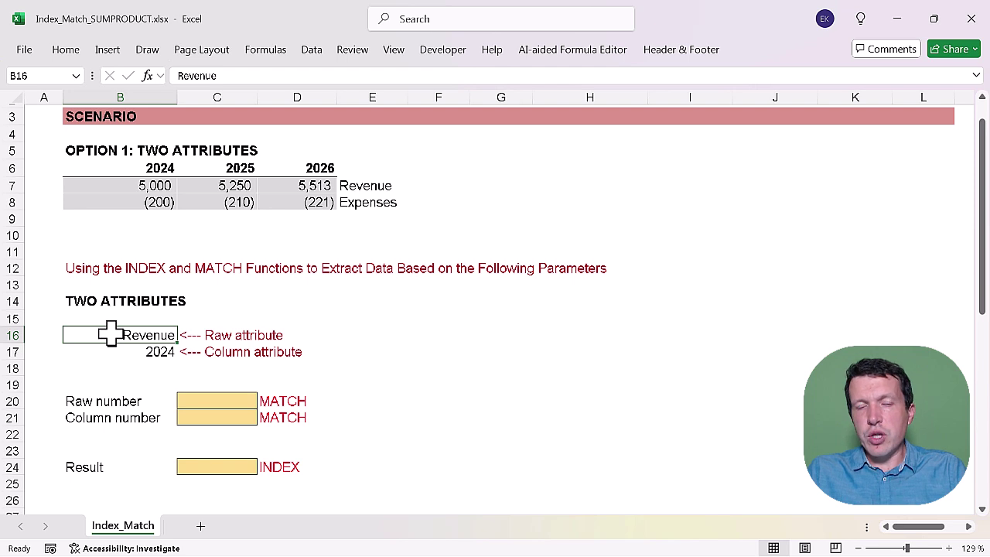
Step: Enter =match(B16;$E$7:$E$8;0) in C20 to find the row number of the Revenue attribute by exact match
{"action": "left_click", "coordinate": [196, 405]}
{"action": "type", "text": "="}
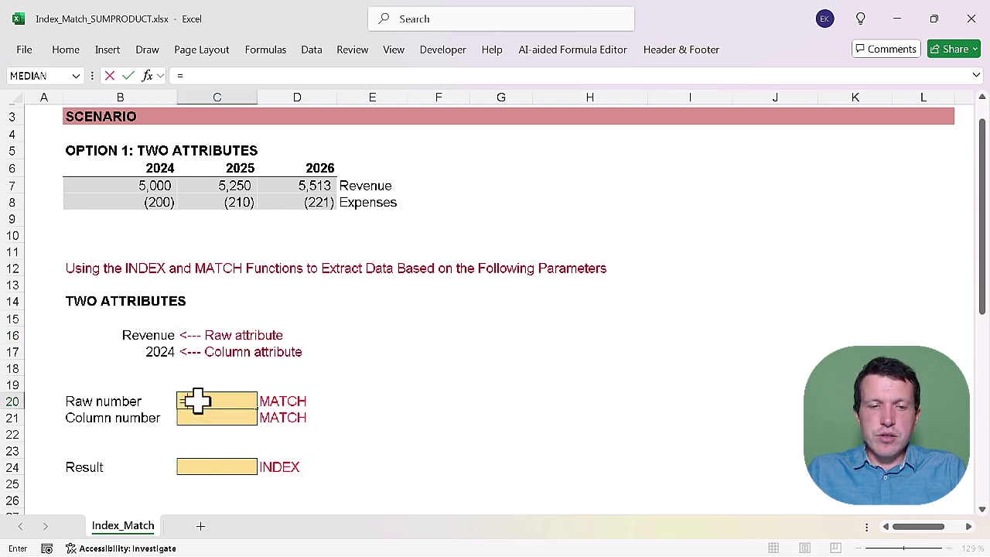
{"action": "type", "text": "ma"}
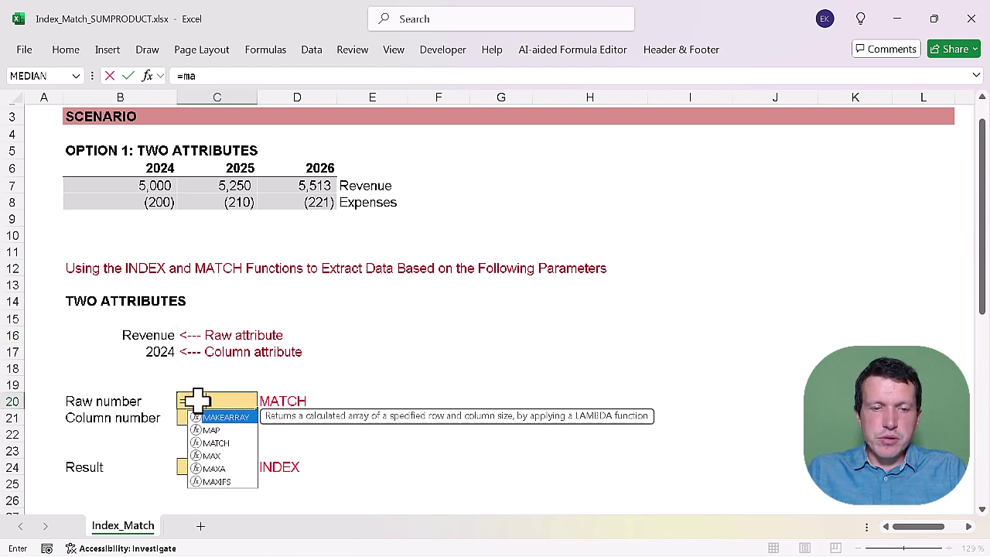
{"action": "type", "text": "tch("}
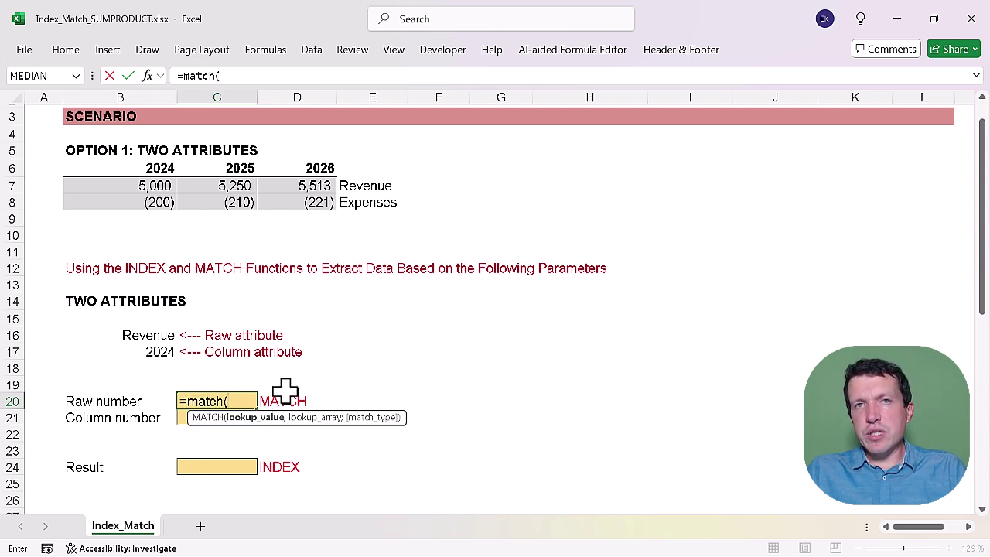
{"action": "left_click", "coordinate": [145, 336]}
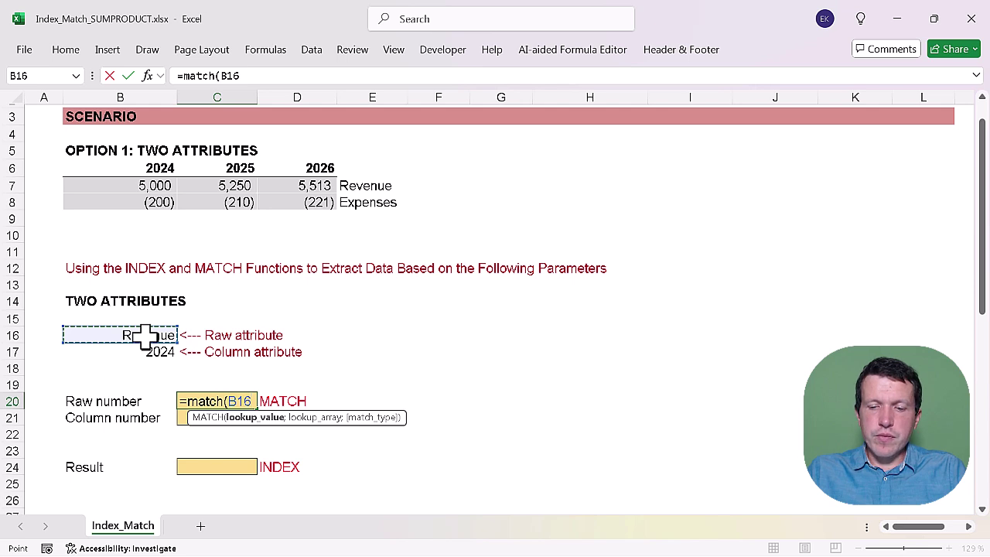
{"action": "type", "text": ";"}
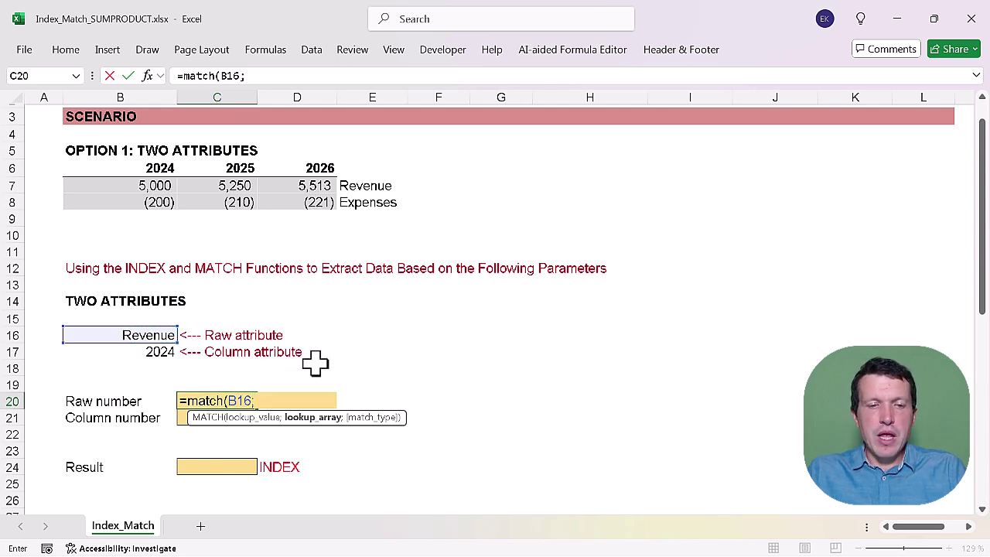
{"action": "left_click_drag", "start_coordinate": [361, 190], "coordinate": [365, 195]}
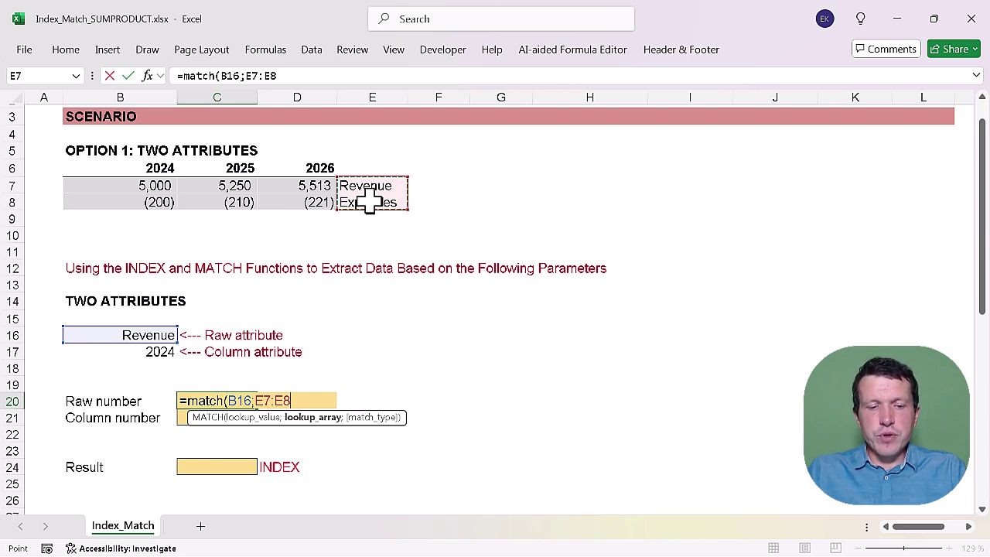
{"action": "key", "text": "F4"}
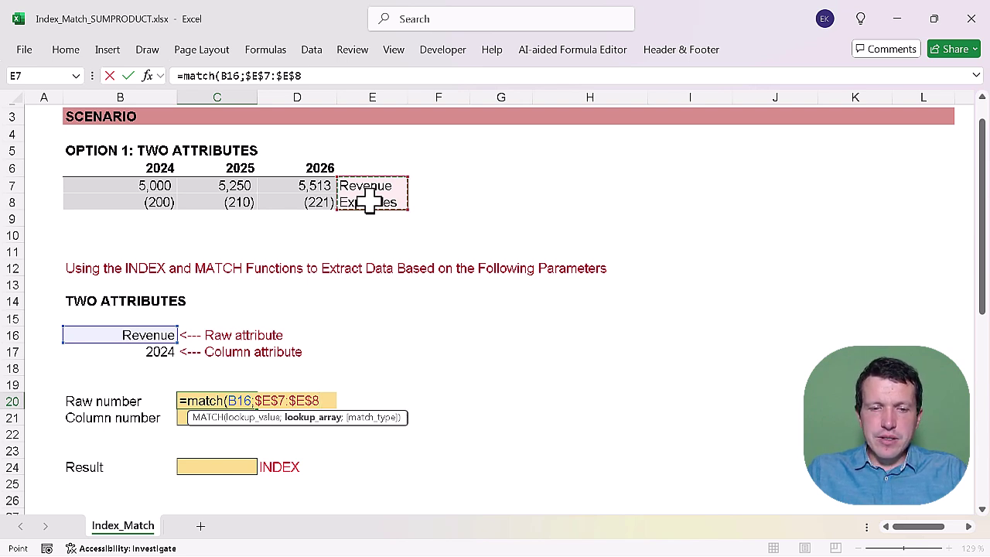
{"action": "type", "text": ";"}
{"action": "type", "text": "0"}
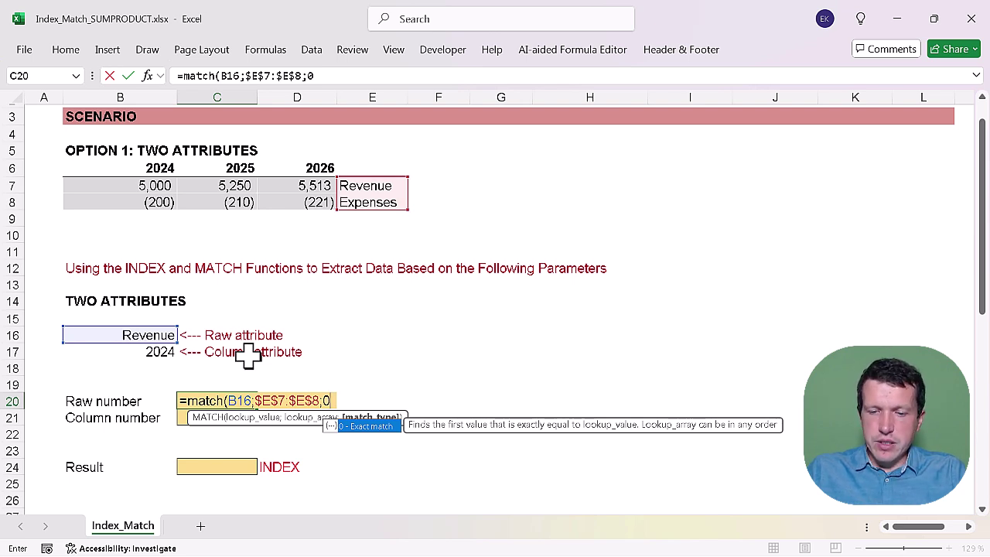
{"action": "type", "text": ")"}
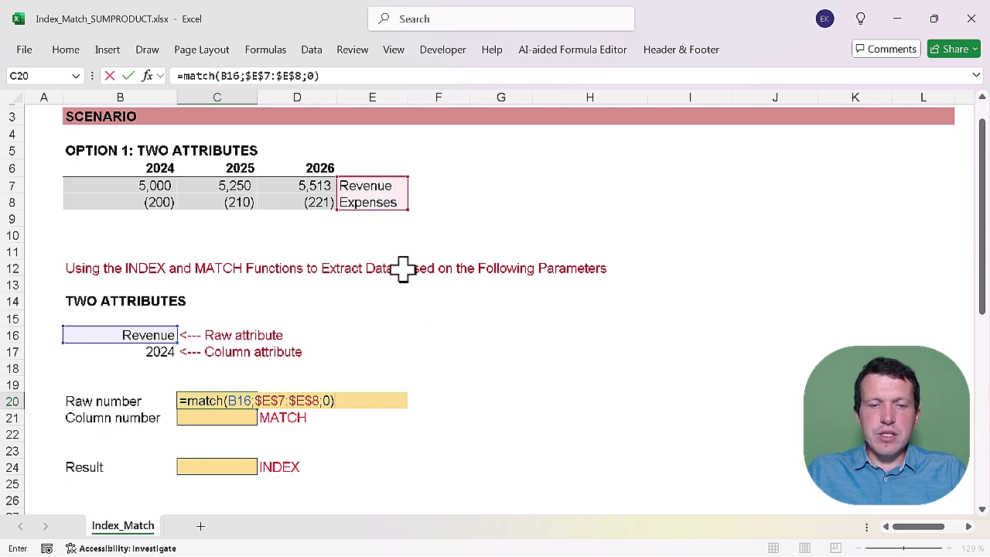
{"action": "key", "text": "Return"}
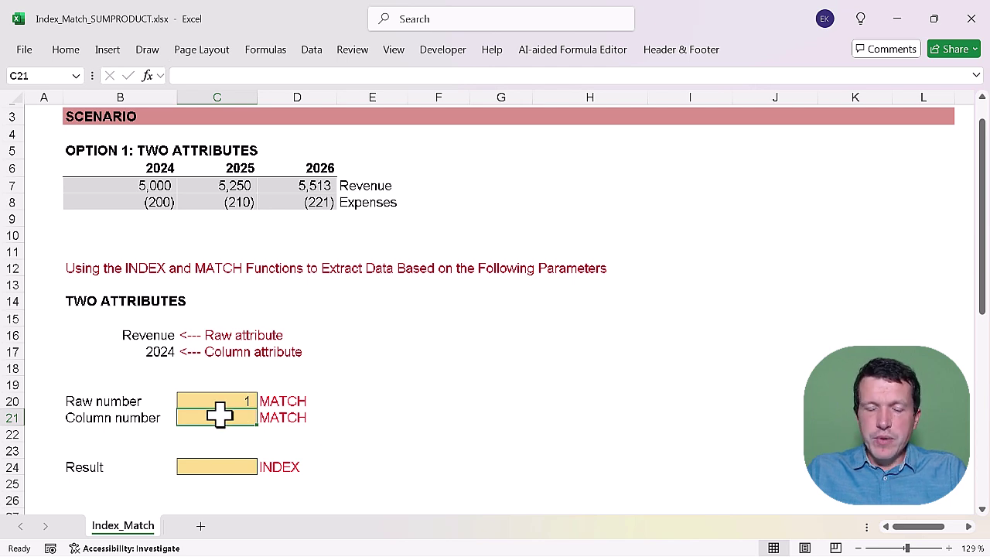
Step: Enter =match(B17;$B$6:$D$6;0) in C21 to find the column number of the 2024 attribute by exact match
{"action": "type", "text": "="}
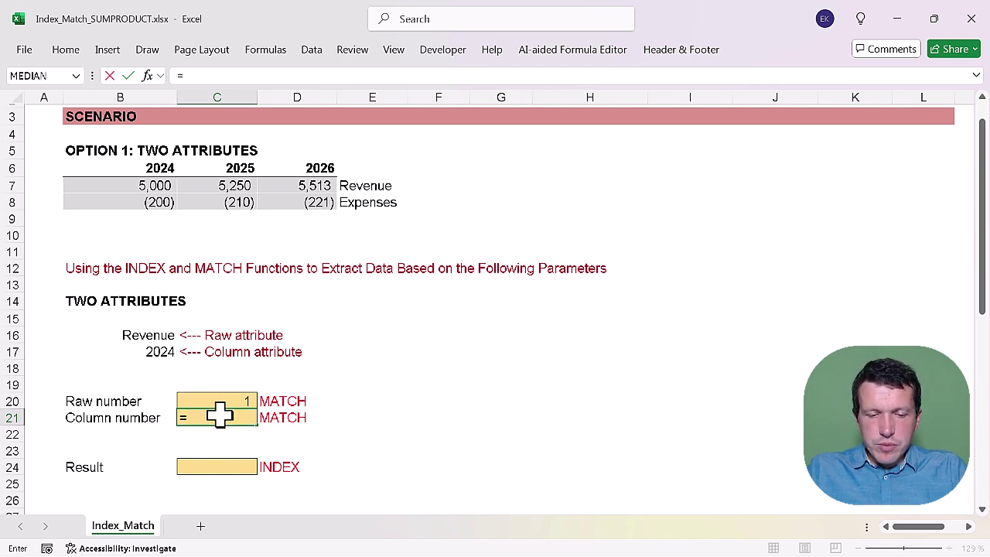
{"action": "type", "text": "match("}
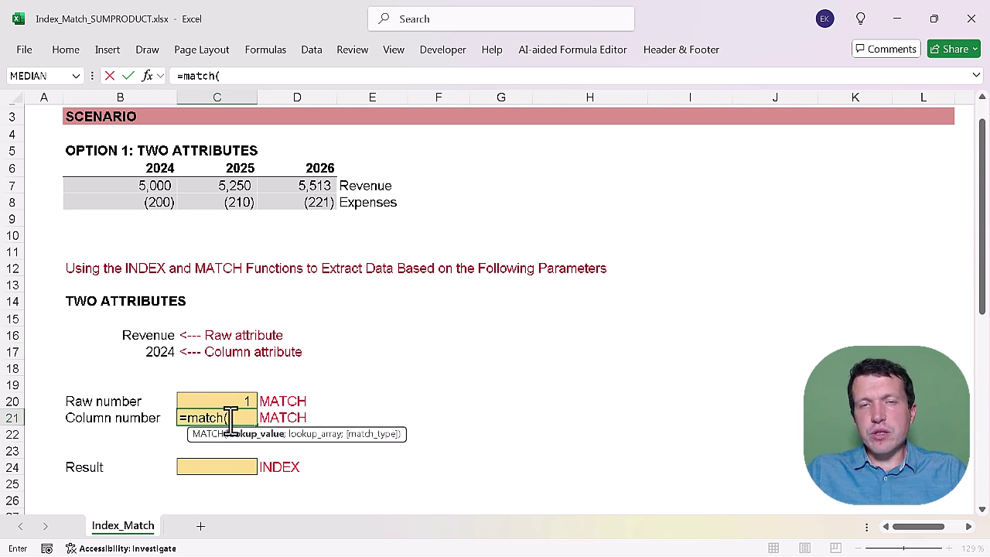
{"action": "left_click", "coordinate": [147, 352]}
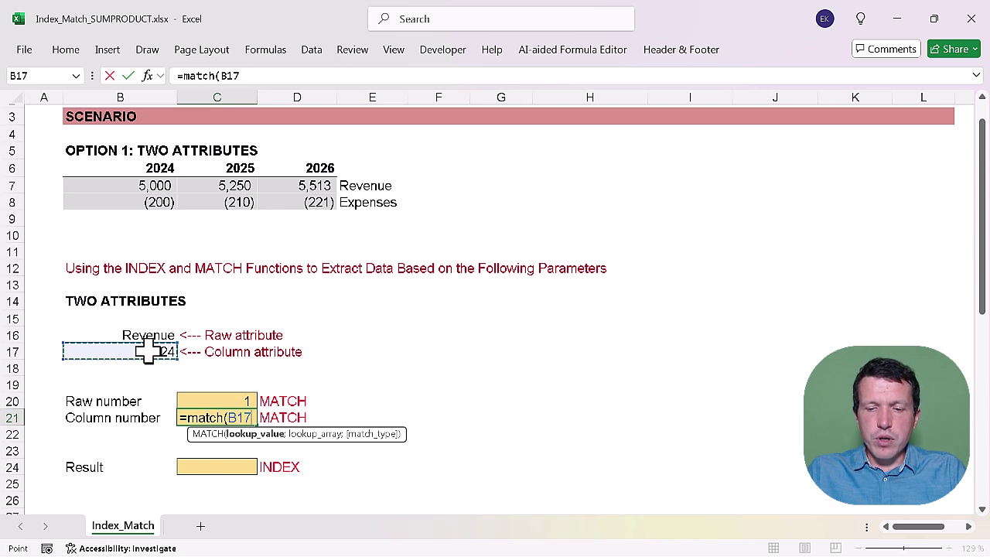
{"action": "type", "text": ";"}
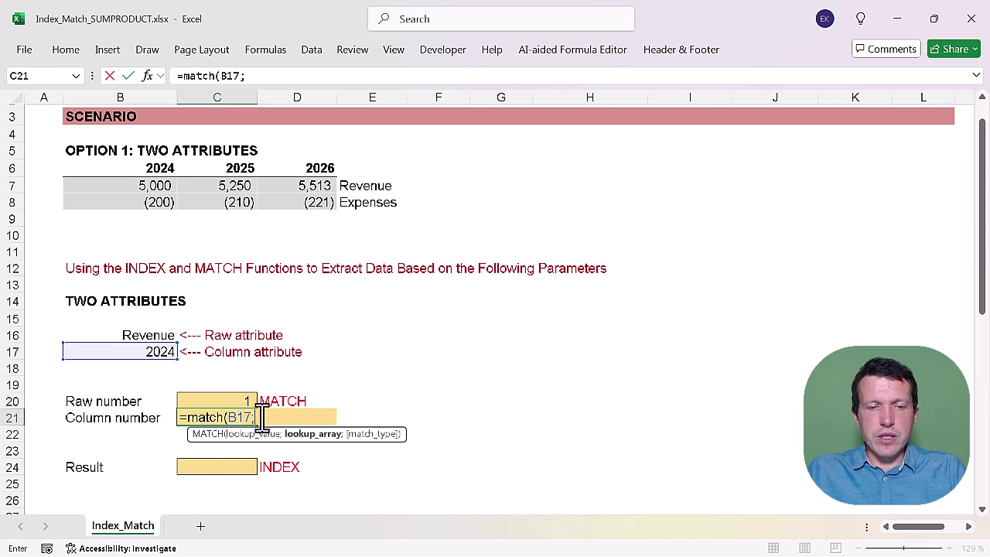
{"action": "left_click_drag", "start_coordinate": [148, 167], "coordinate": [303, 185]}
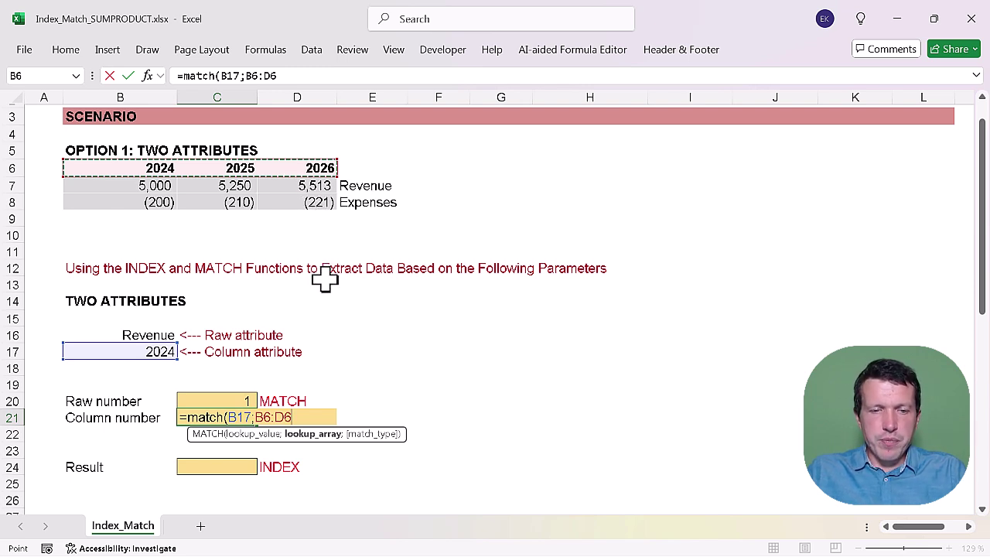
{"action": "key", "text": "F4"}
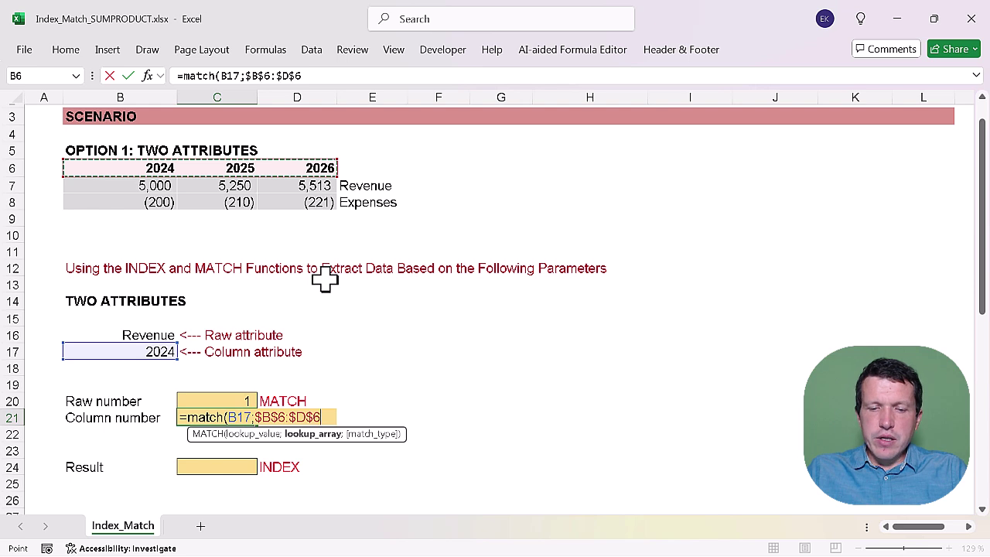
{"action": "type", "text": ";0)"}
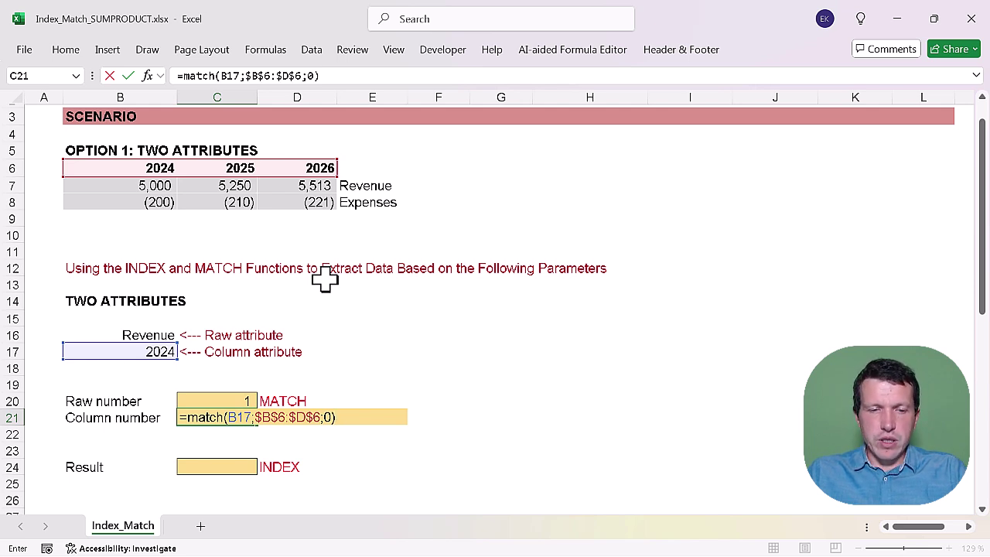
{"action": "key", "text": "Return"}
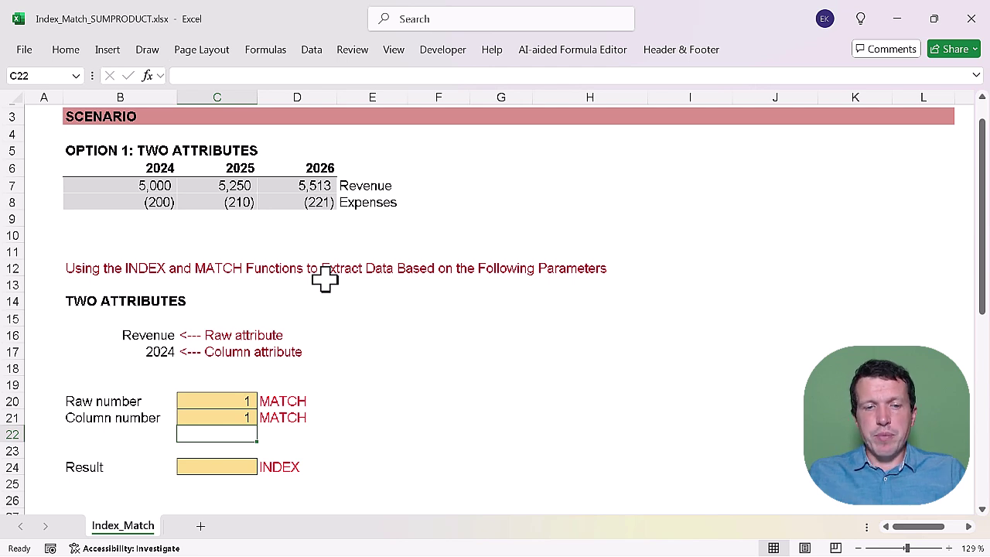
Step: Enter =index($B$7:$D$8;C20;C21) in C24 to extract the value at the matched row and column numbers
{"action": "left_click", "coordinate": [218, 464]}
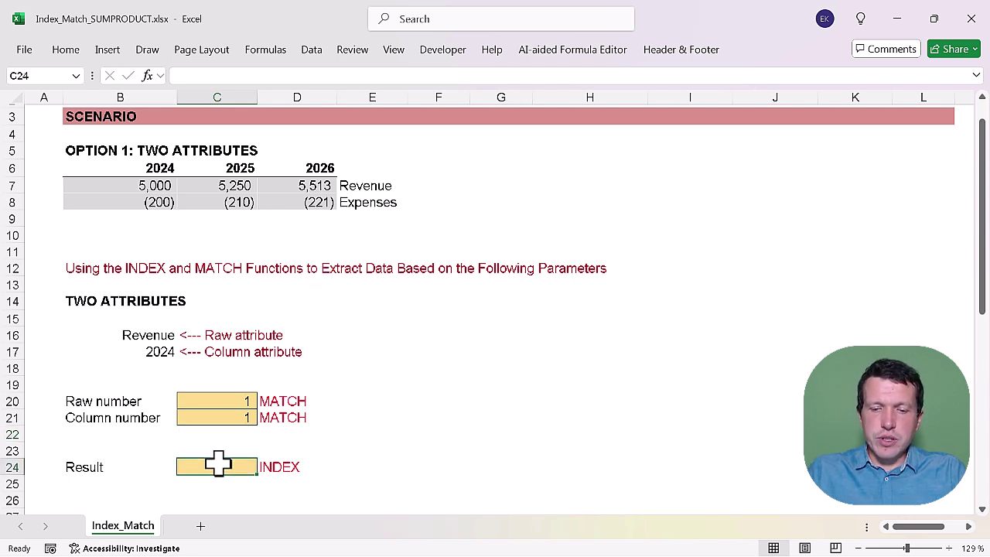
{"action": "type", "text": "=index"}
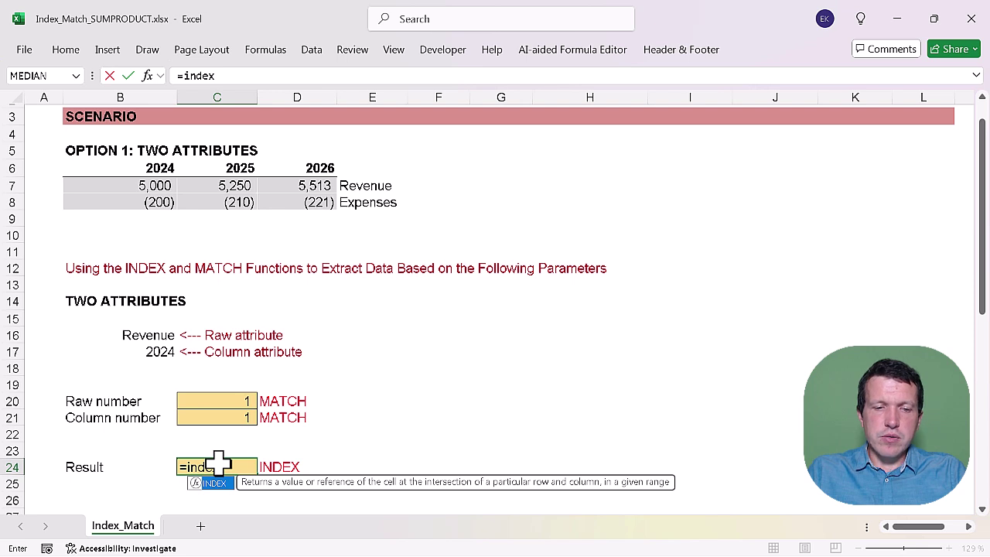
{"action": "type", "text": "("}
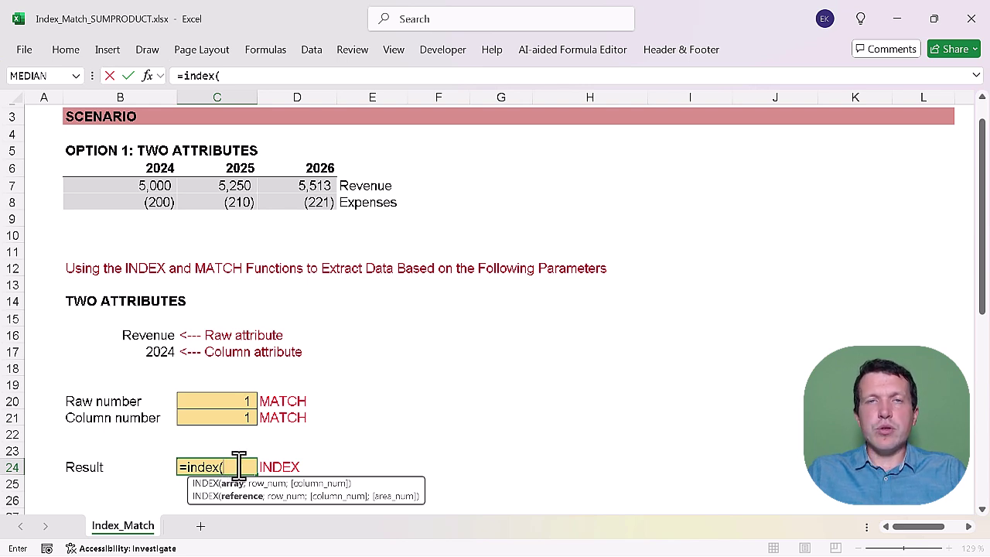
{"action": "left_click_drag", "start_coordinate": [147, 185], "coordinate": [287, 192]}
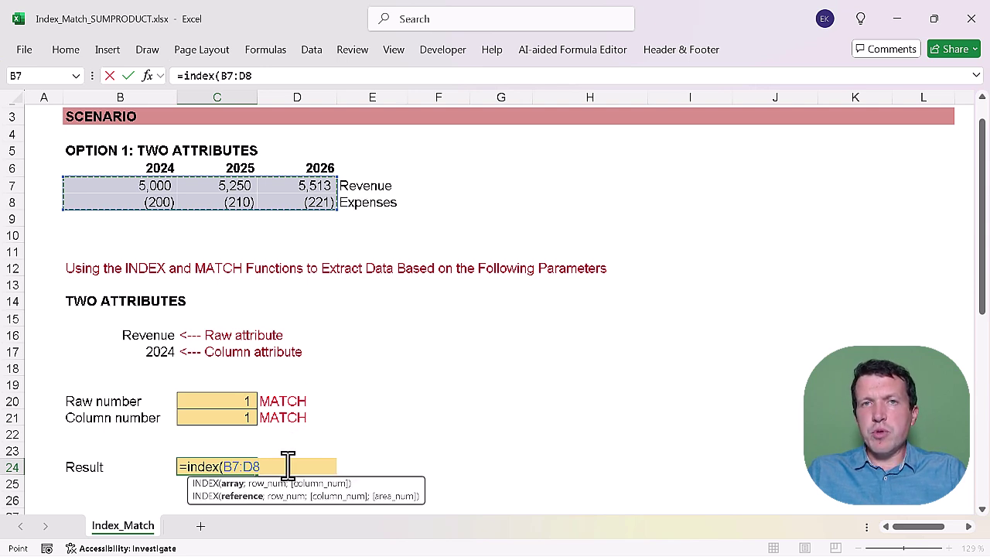
{"action": "key", "text": "F4"}
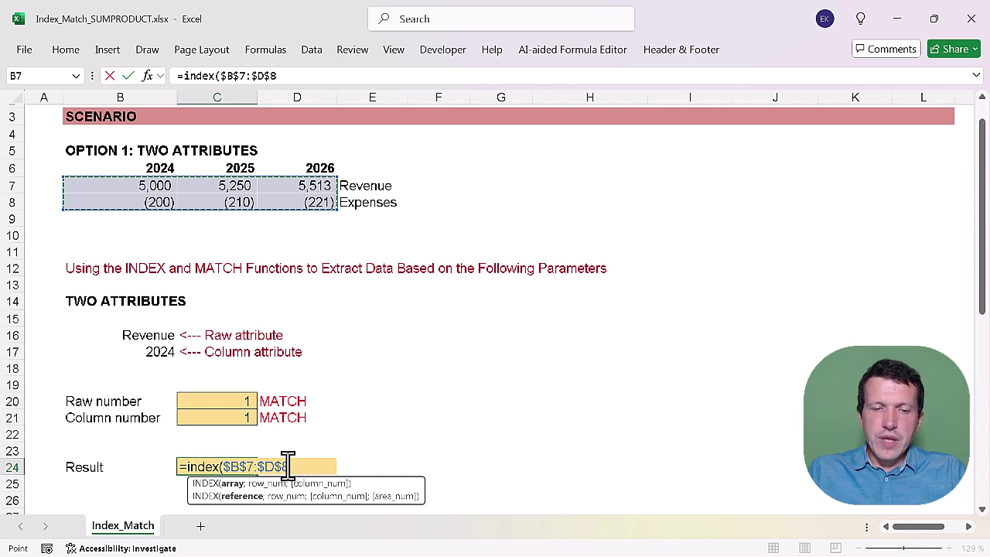
{"action": "type", "text": ";"}
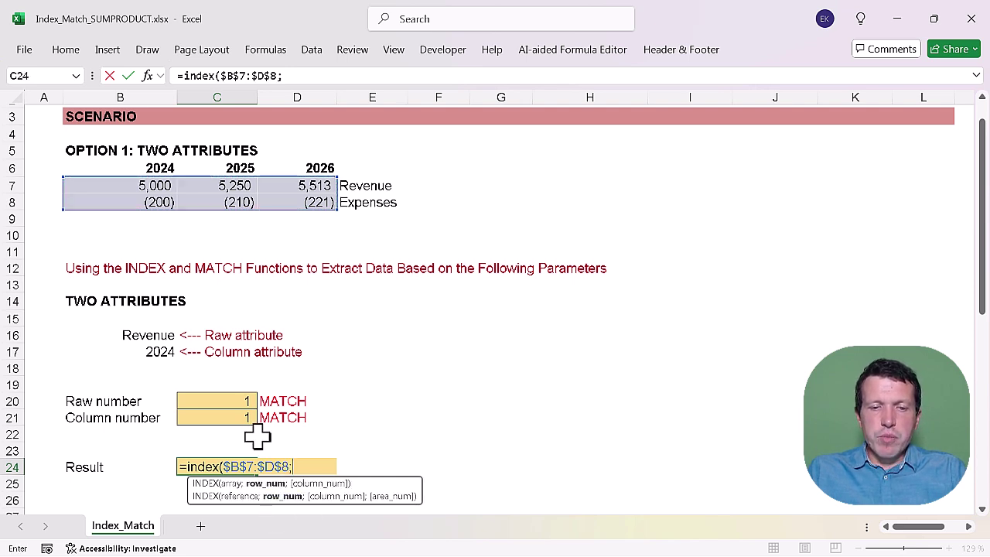
{"action": "left_click", "coordinate": [220, 401]}
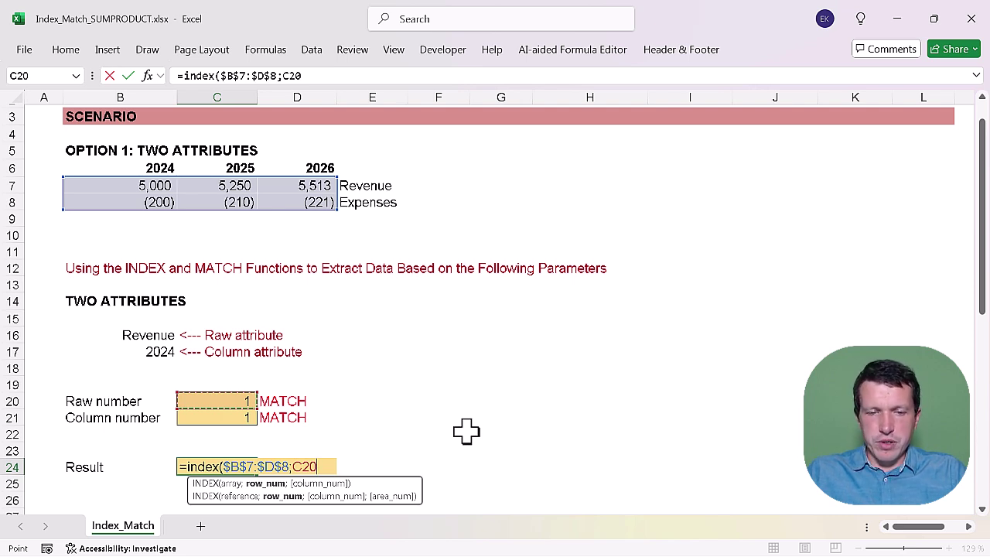
{"action": "type", "text": ";"}
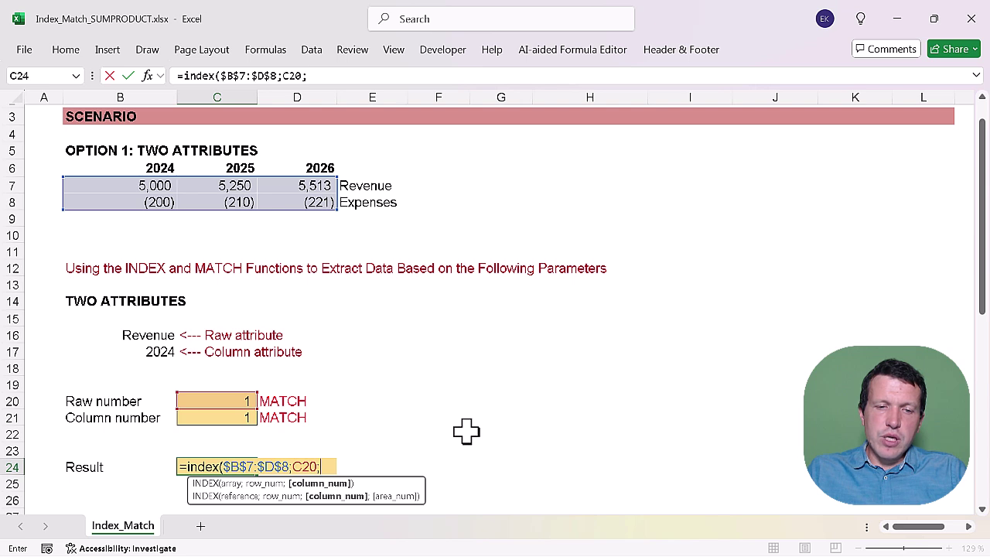
{"action": "left_click", "coordinate": [221, 416]}
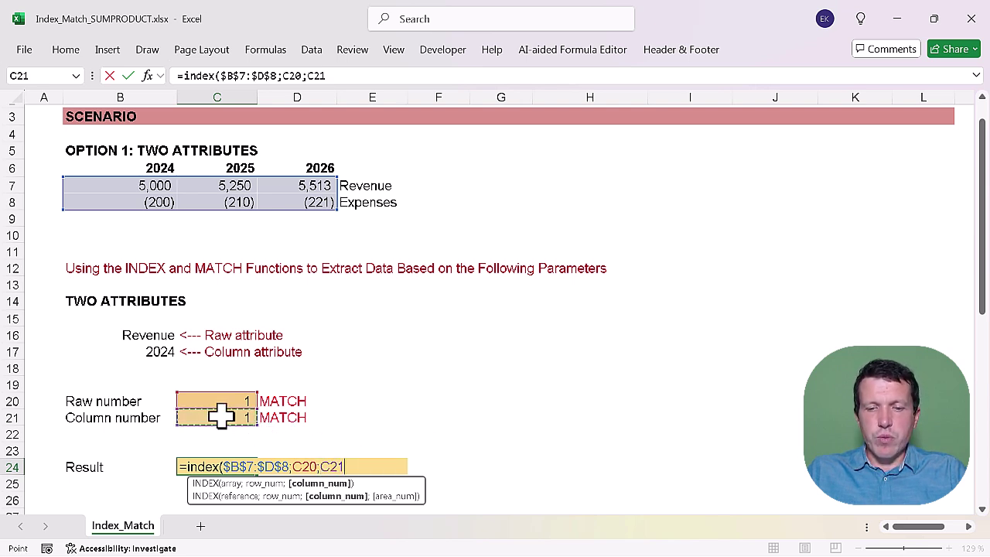
{"action": "type", "text": ")"}
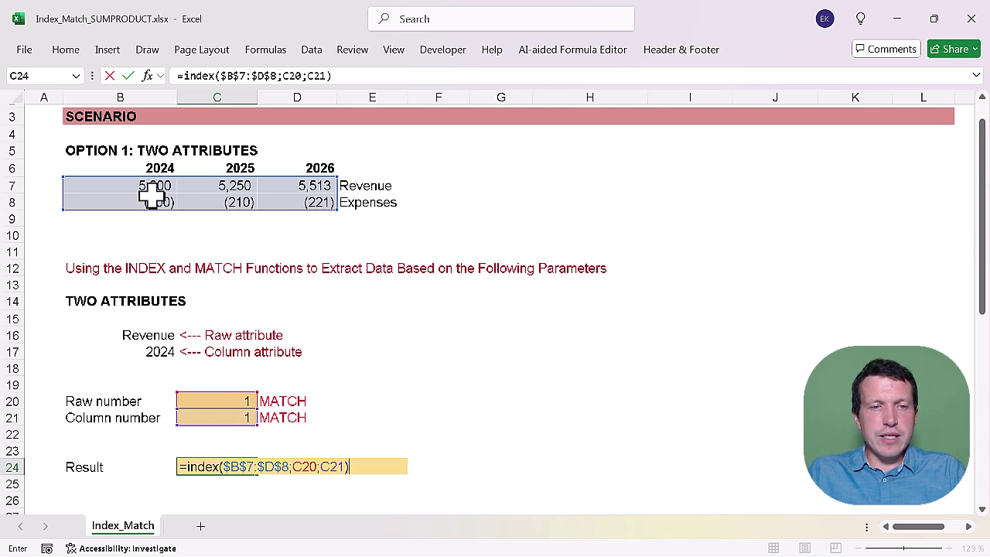
{"action": "key", "text": "Return"}
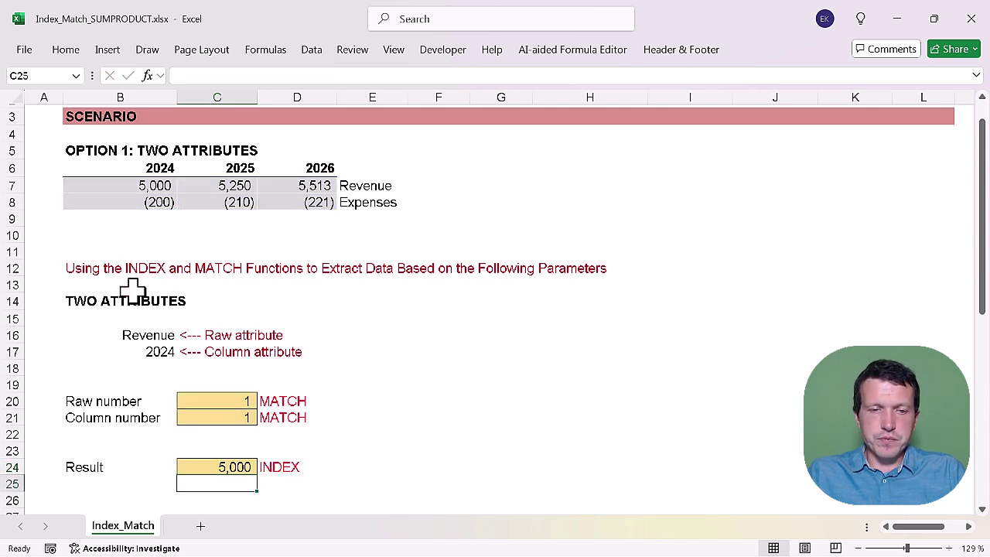
{"action": "key", "text": "Up"}
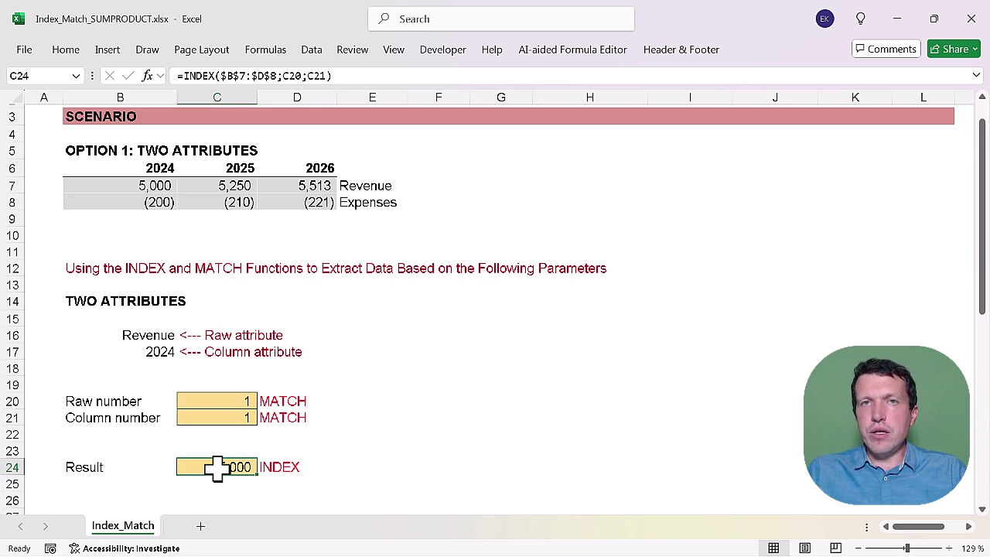
Step: Set the column attribute in B17 to 2026 to test the lookup with another year
{"action": "left_click", "coordinate": [138, 352]}
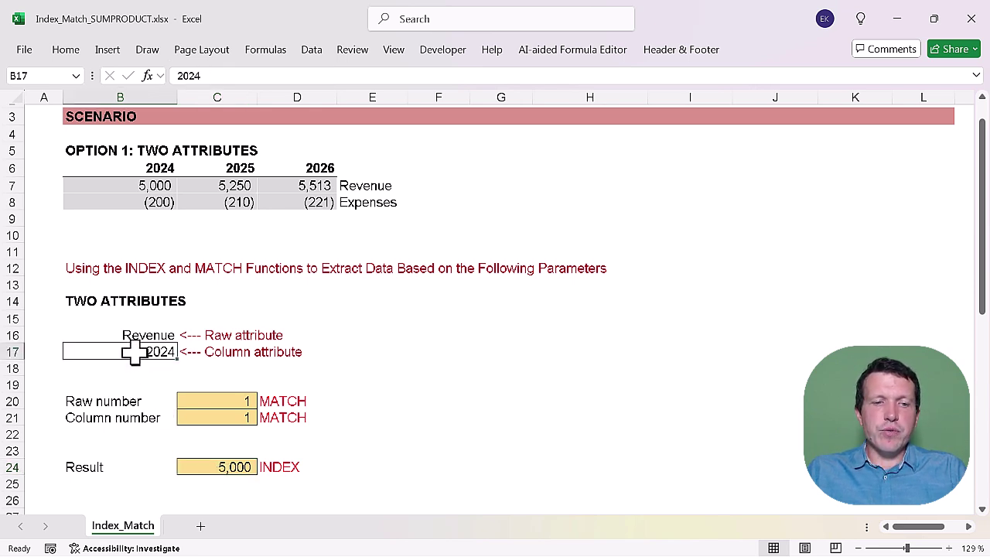
{"action": "type", "text": "202"}
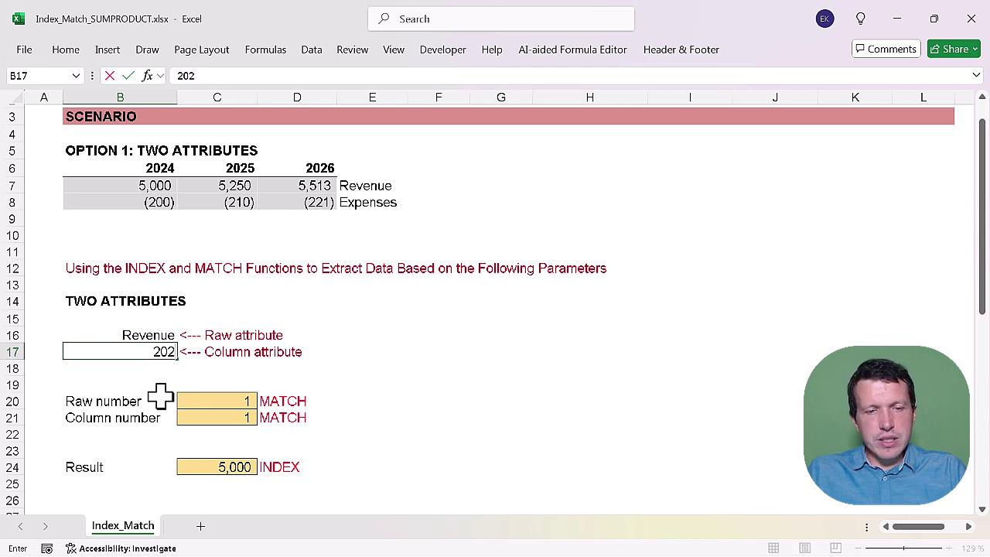
{"action": "type", "text": "6"}
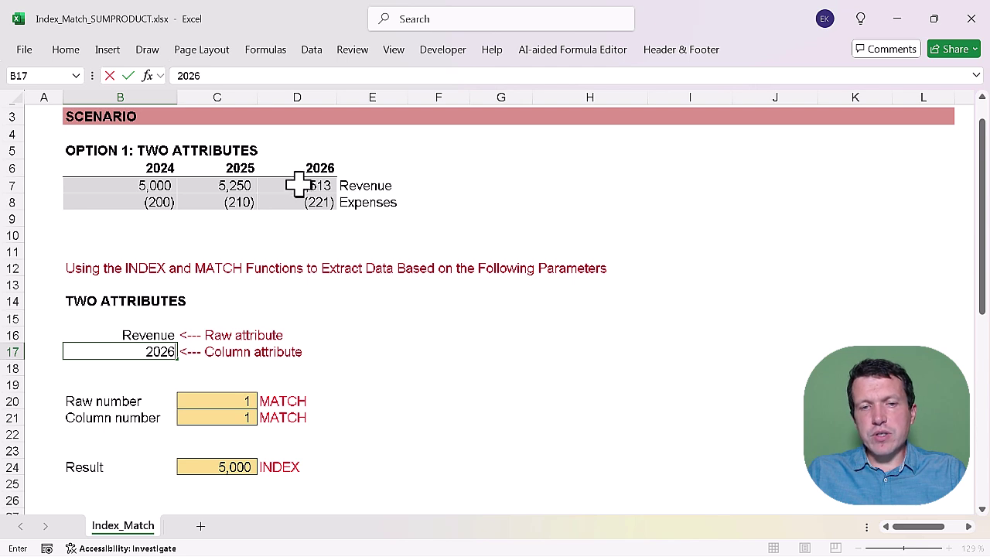
{"action": "key", "text": "Return"}
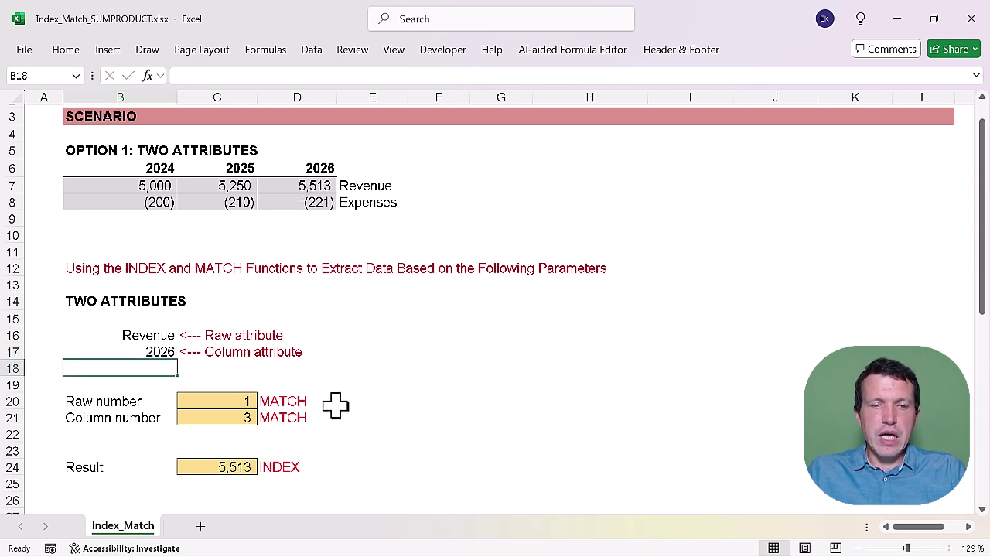
Step: Try Expenses as the raw attribute in B16, check the INDEX result in C24, and undo the entry
{"action": "left_click", "coordinate": [150, 335]}
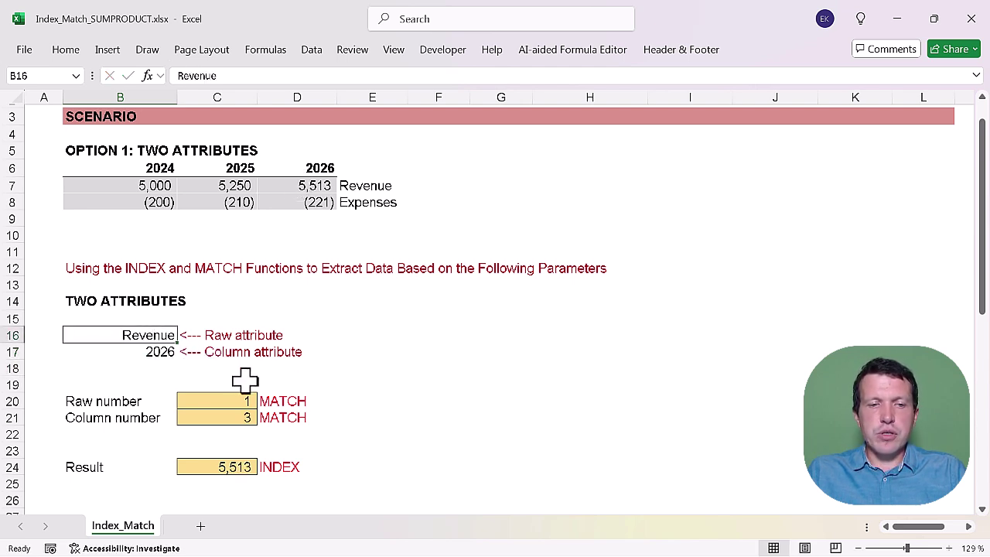
{"action": "type", "text": "E"}
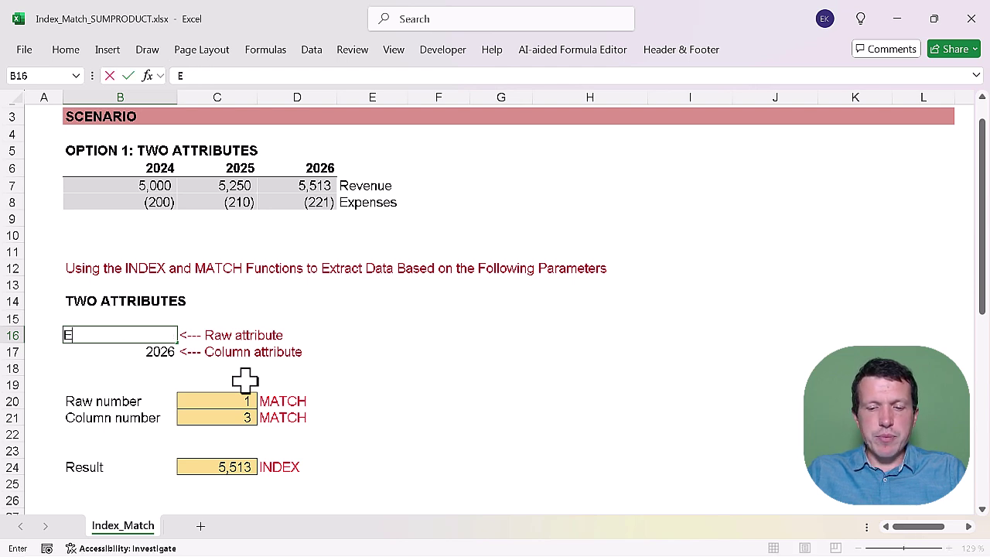
{"action": "type", "text": "xpenses"}
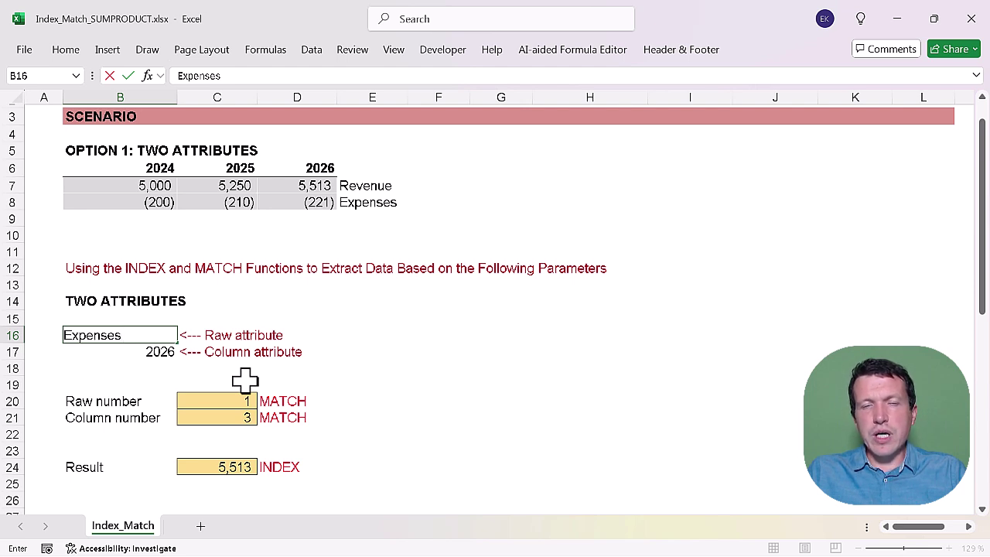
{"action": "key", "text": "Return"}
{"action": "left_click", "coordinate": [215, 468]}
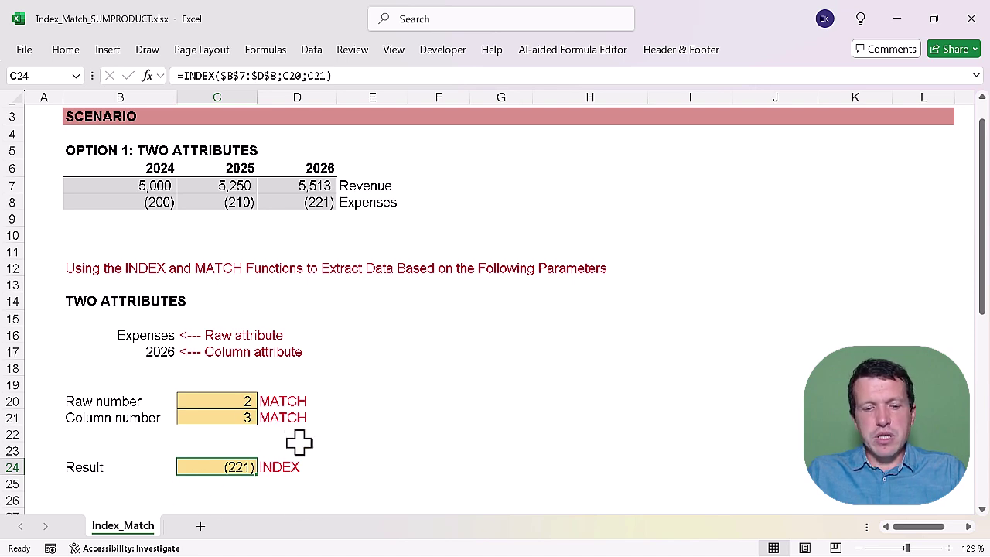
{"action": "key", "text": "ctrl+z"}
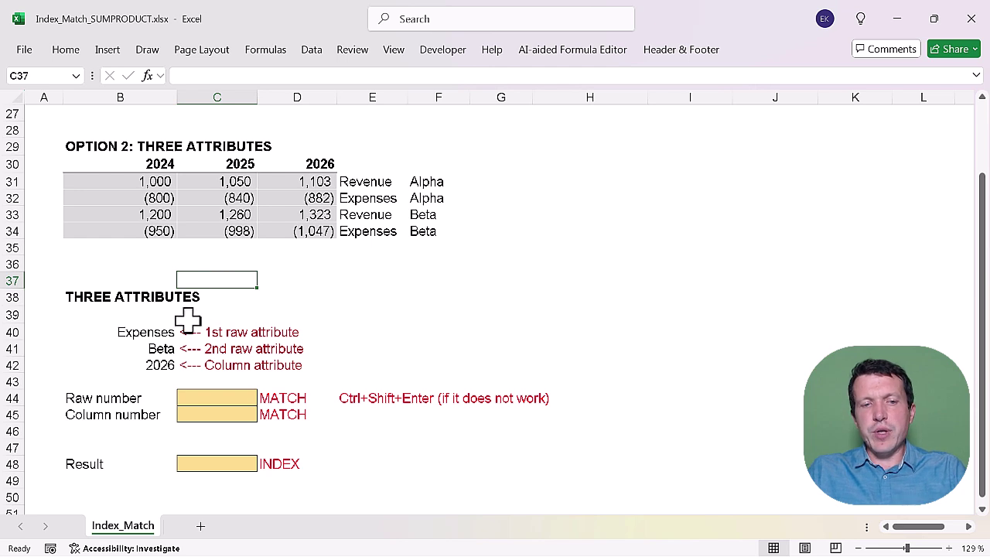
Step: Examine the three-attribute table's figures and label columns, the Expenses, Beta and 2026 lookup attributes, and the table value they point to
{"action": "left_click", "coordinate": [155, 329]}
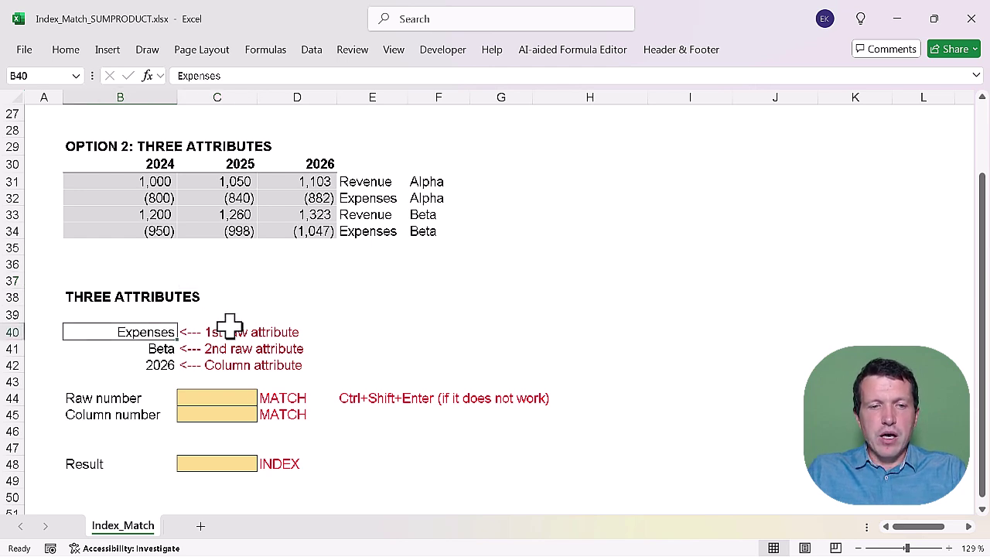
{"action": "left_click_drag", "start_coordinate": [155, 164], "coordinate": [369, 232]}
{"action": "left_click", "coordinate": [438, 181]}
{"action": "left_click_drag", "start_coordinate": [438, 181], "coordinate": [437, 230]}
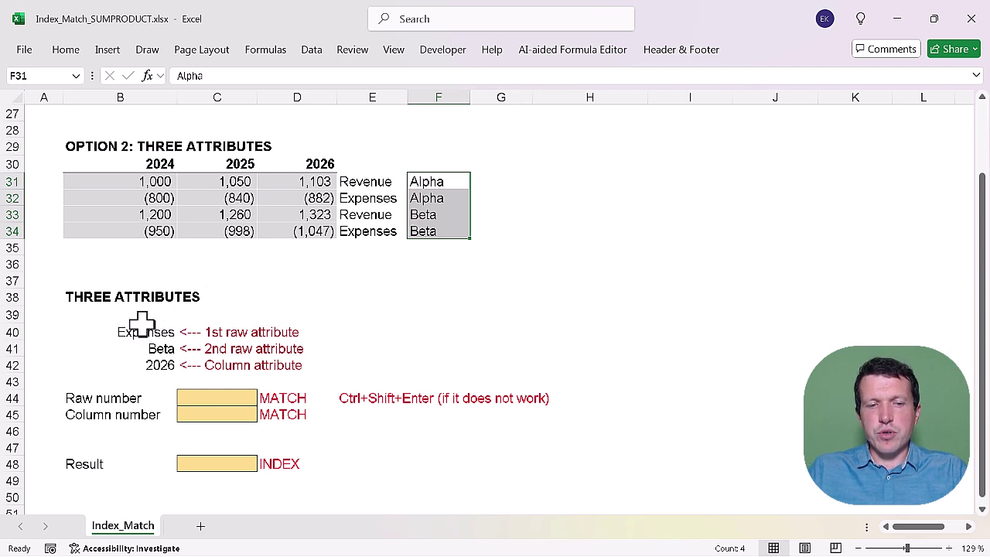
{"action": "left_click", "coordinate": [121, 332]}
{"action": "left_click", "coordinate": [128, 349]}
{"action": "left_click", "coordinate": [144, 378]}
{"action": "left_click", "coordinate": [141, 364]}
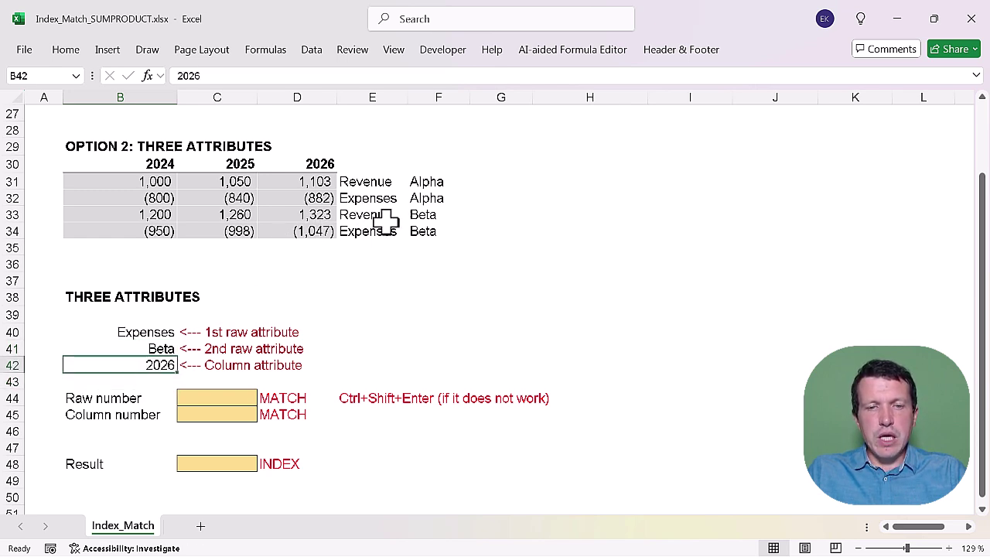
{"action": "left_click", "coordinate": [308, 232]}
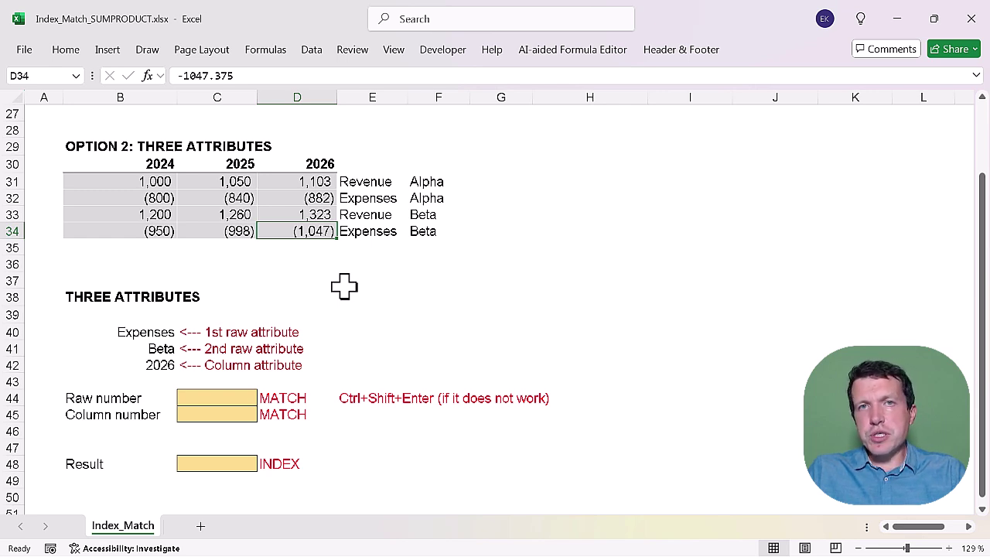
Step: Begin a MATCH formula in C44 with the two raw attributes joined as the lookup value, B40&B41
{"action": "left_click", "coordinate": [230, 398]}
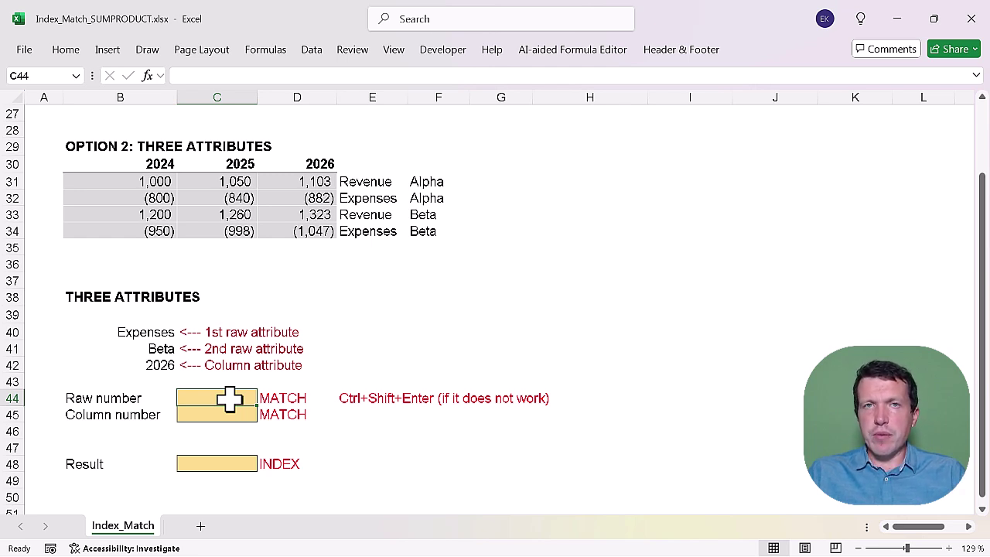
{"action": "type", "text": "="}
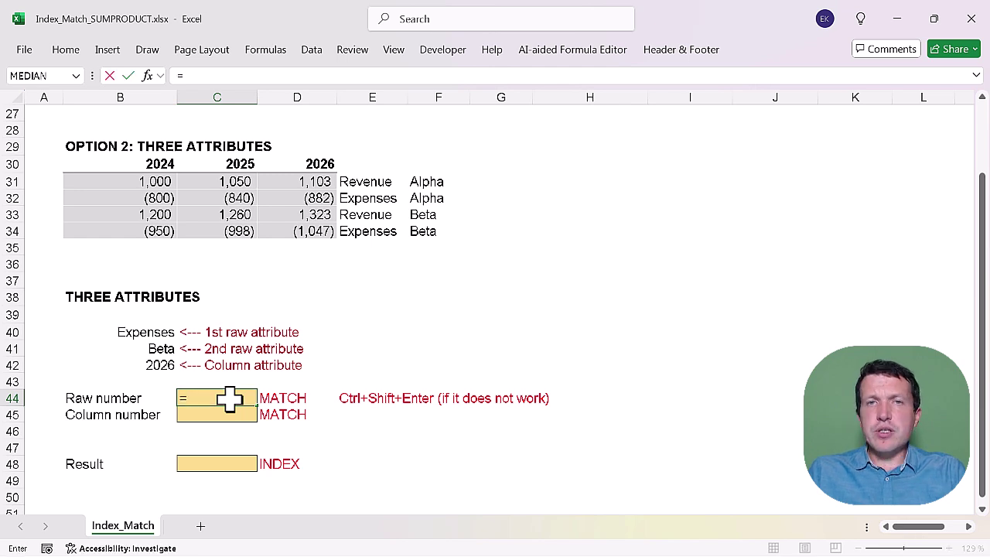
{"action": "type", "text": "mat"}
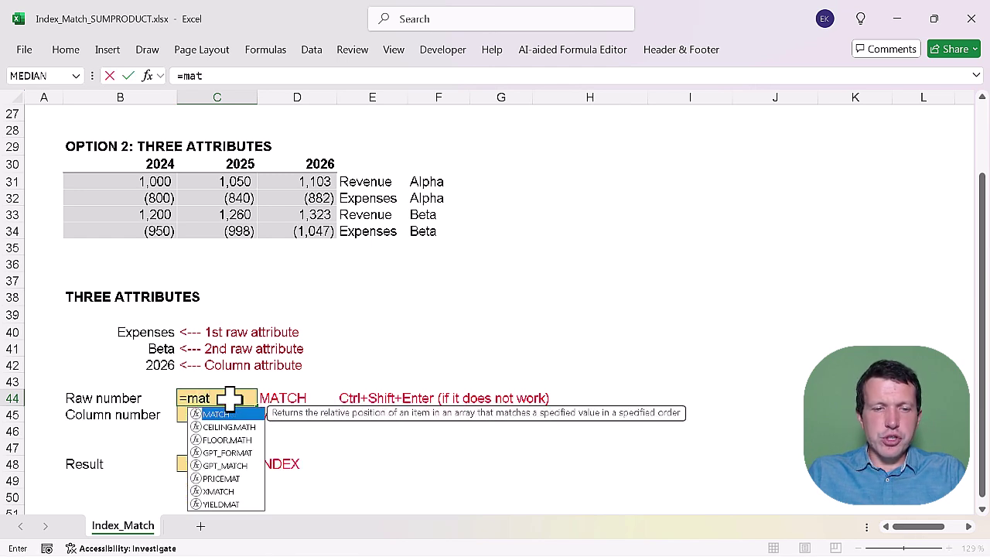
{"action": "type", "text": "ch("}
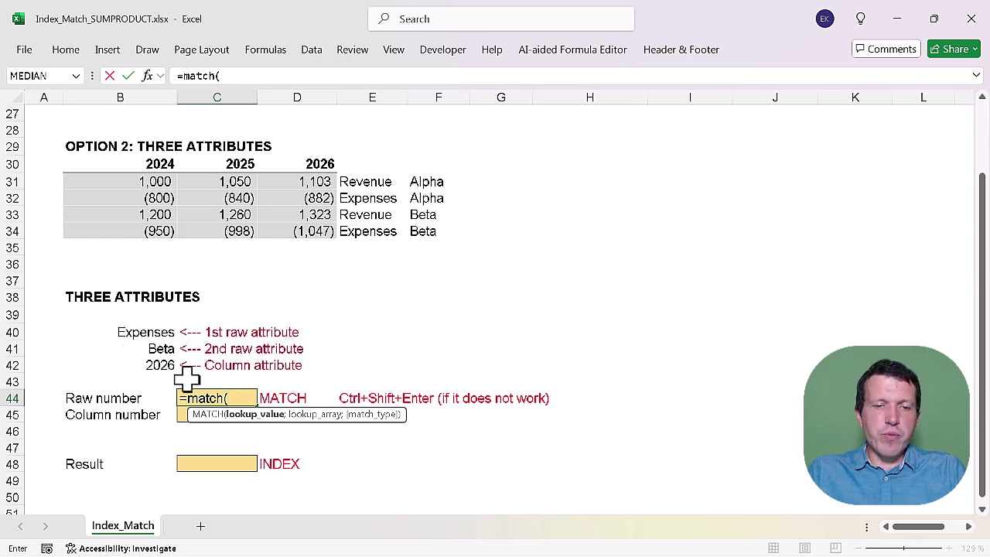
{"action": "left_click", "coordinate": [114, 331]}
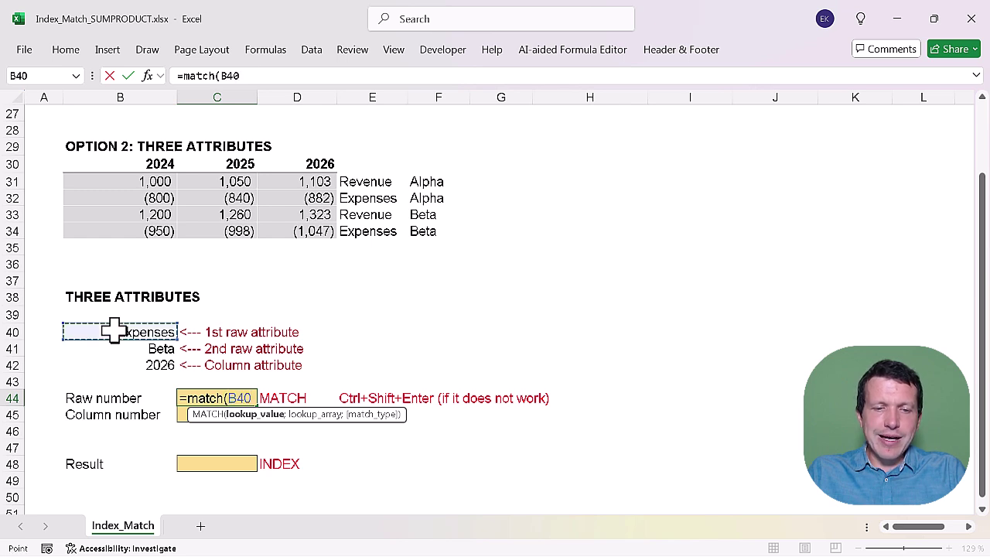
{"action": "type", "text": "&"}
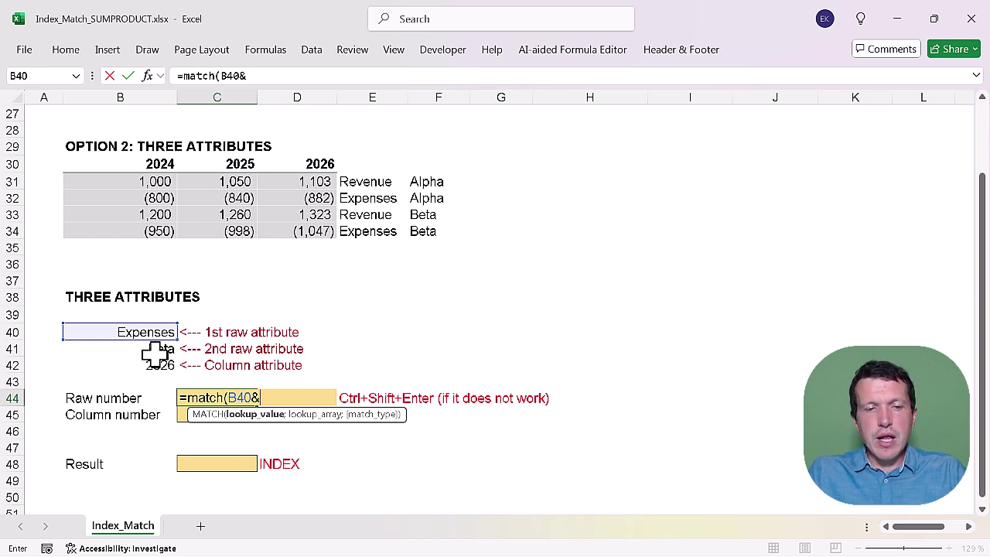
{"action": "left_click", "coordinate": [135, 349]}
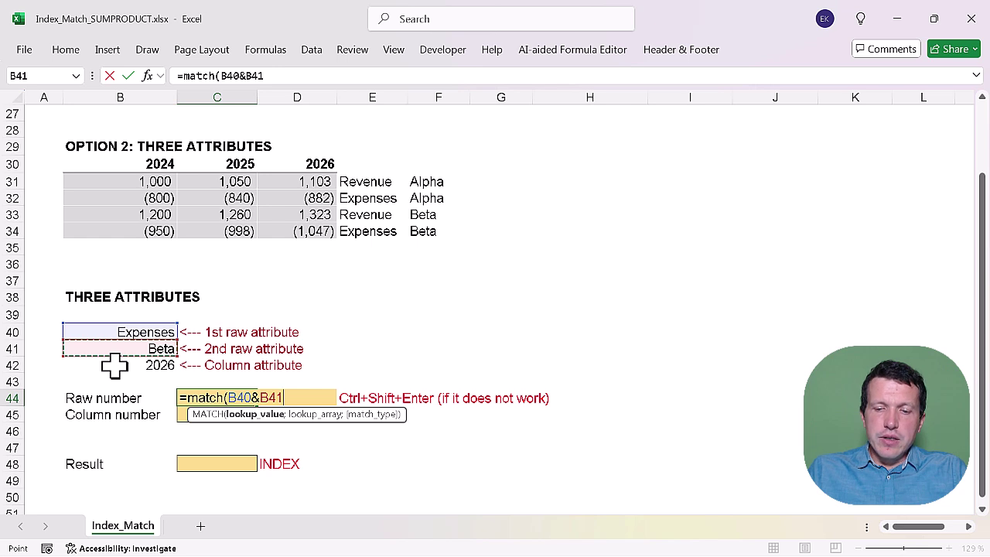
{"action": "type", "text": ";"}
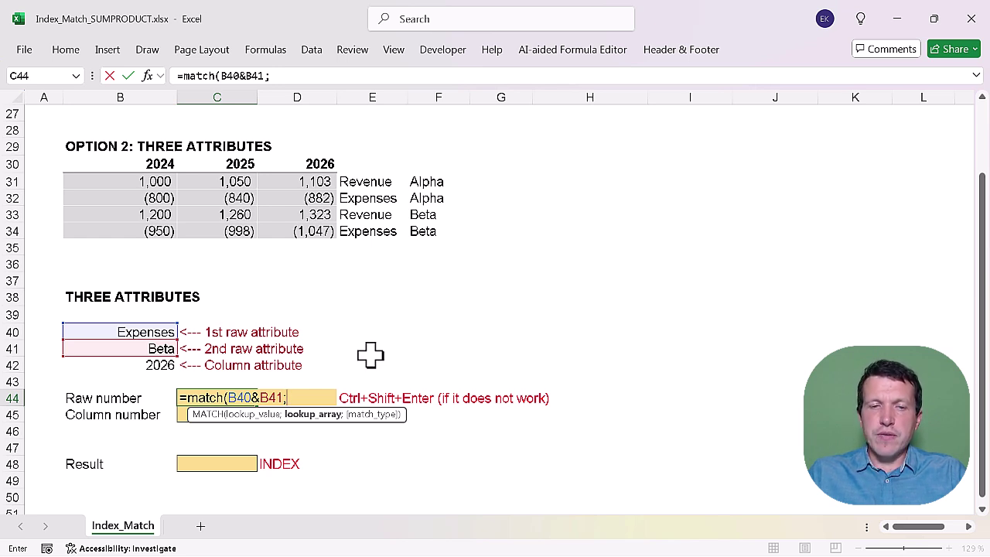
Step: Give the MATCH formula in C44 the joined label columns $E$31:$E$34&$F$31:$F$34 as its lookup array, with absolute references
{"action": "left_click", "coordinate": [372, 178]}
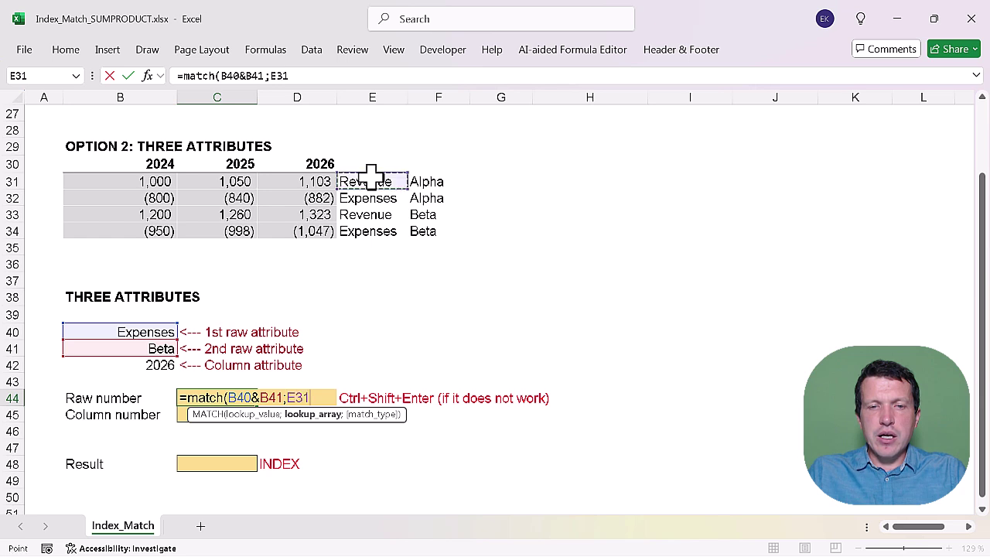
{"action": "left_click_drag", "start_coordinate": [372, 176], "coordinate": [371, 224]}
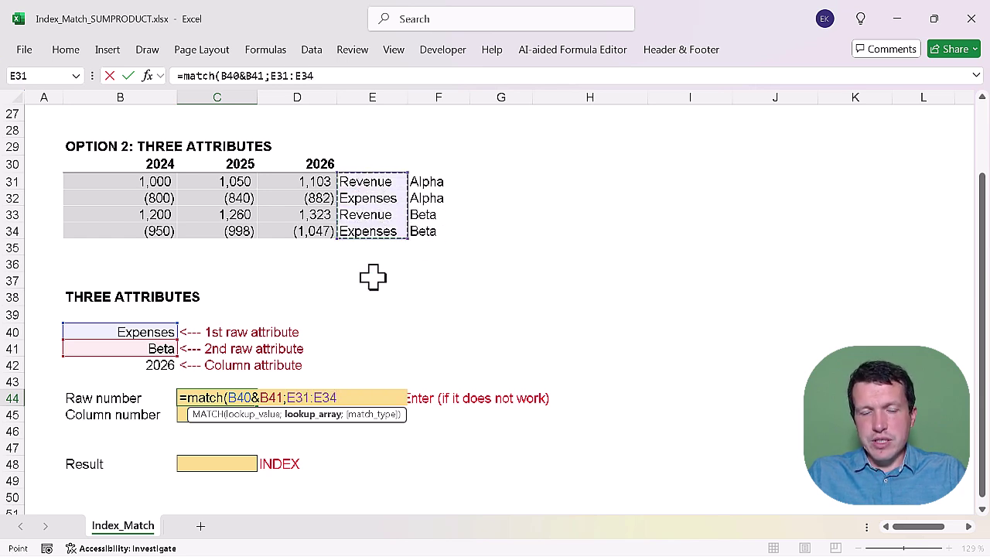
{"action": "key", "text": "F4"}
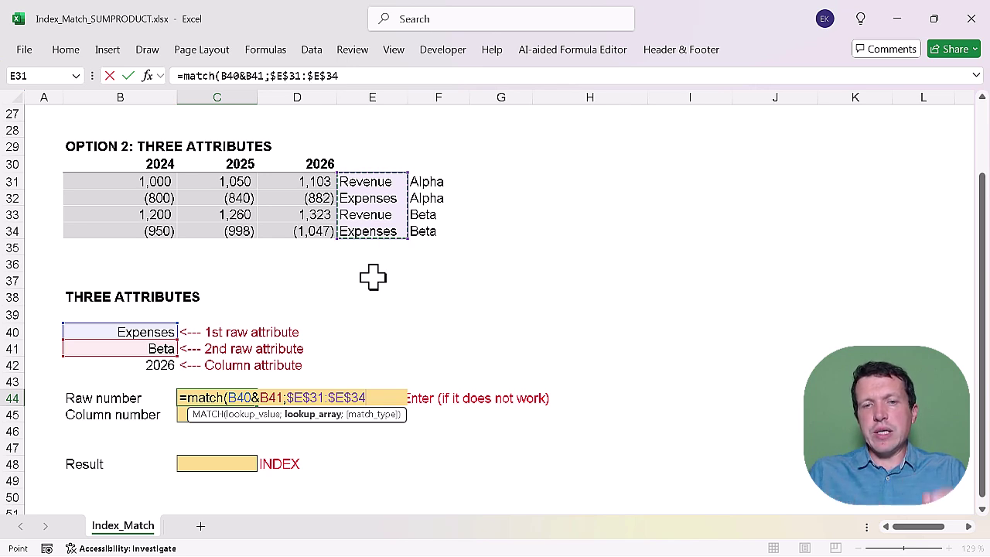
{"action": "type", "text": "&"}
{"action": "left_click", "coordinate": [426, 181]}
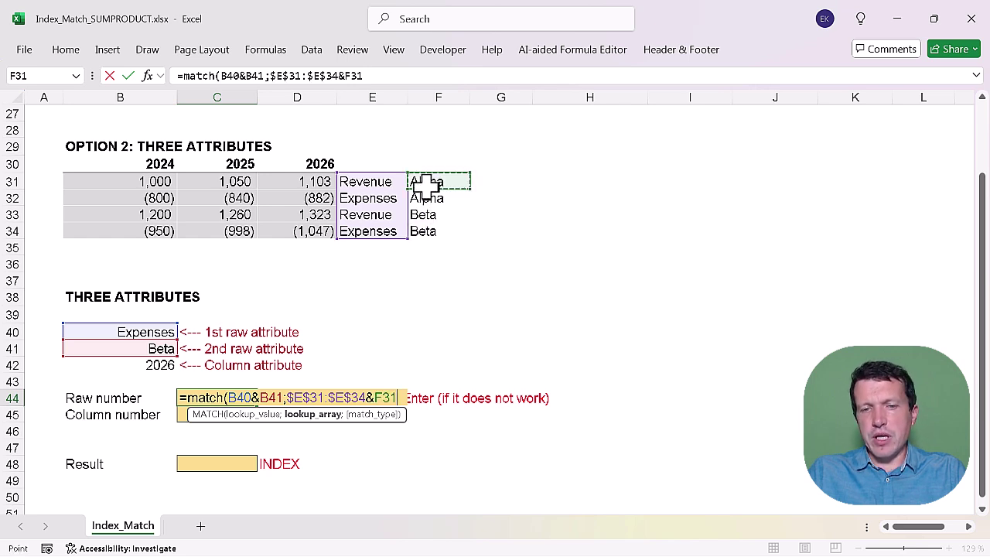
{"action": "left_click_drag", "start_coordinate": [426, 181], "coordinate": [425, 229]}
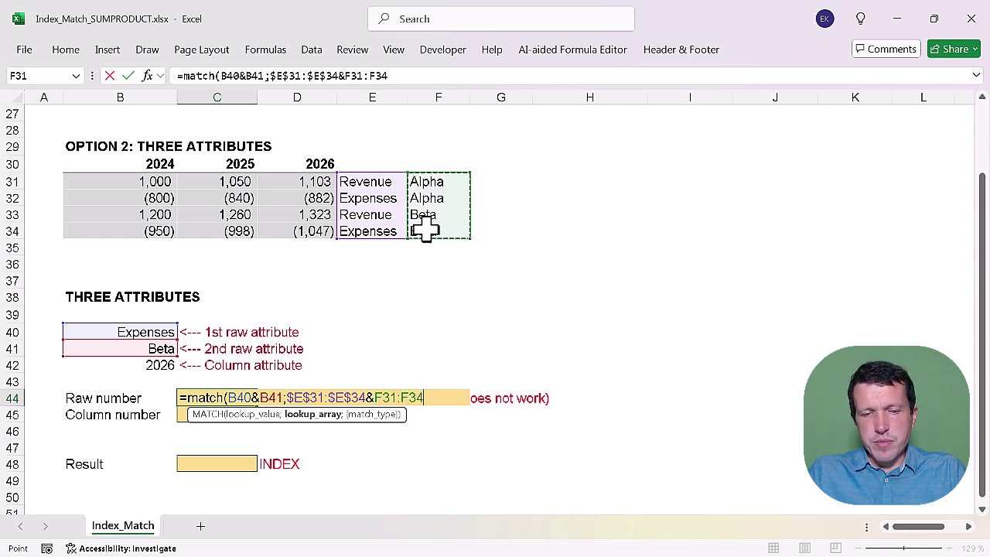
{"action": "key", "text": "F4"}
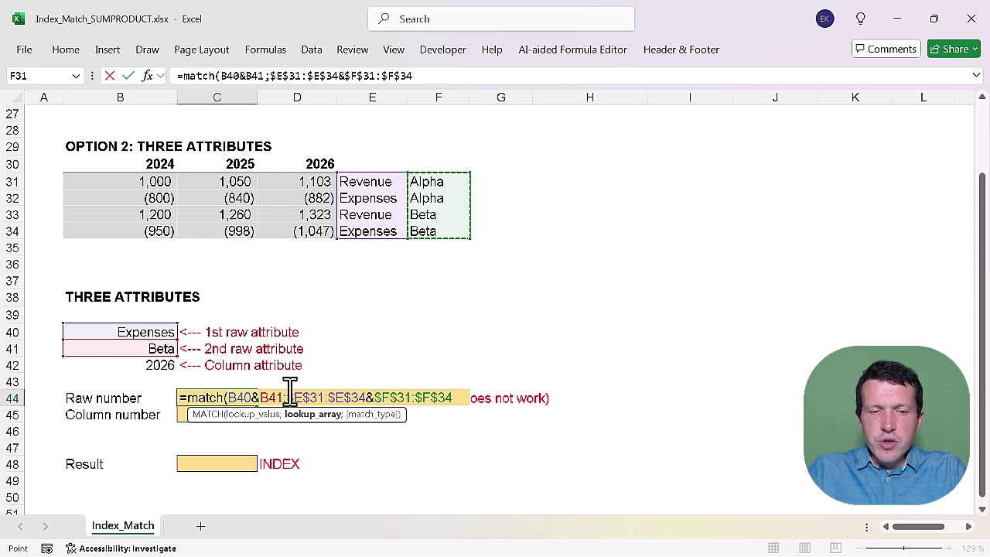
Step: Preview the joined lookup array in C44, and complete the MATCH formula with match type 0 for an exact match
{"action": "left_click_drag", "start_coordinate": [287, 397], "coordinate": [448, 402]}
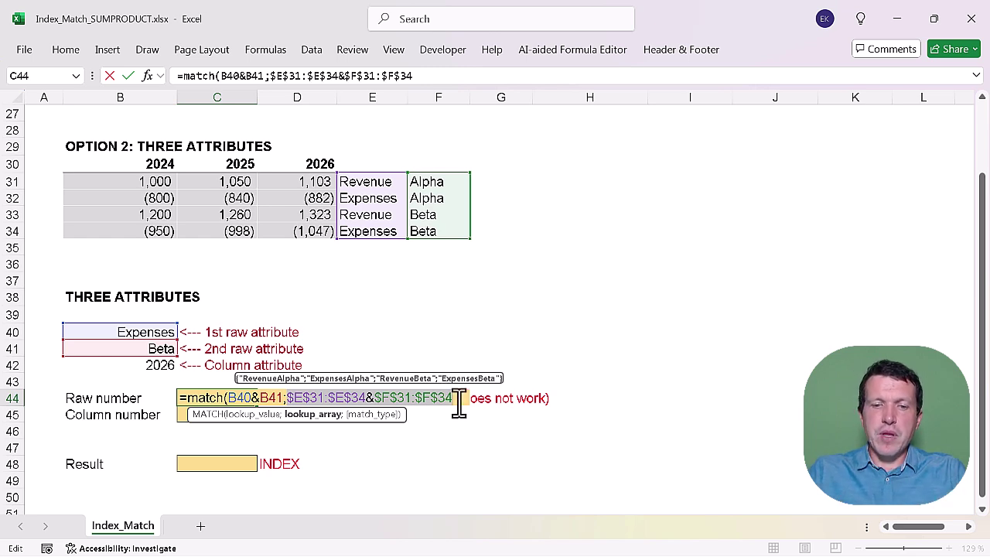
{"action": "type", "text": ";"}
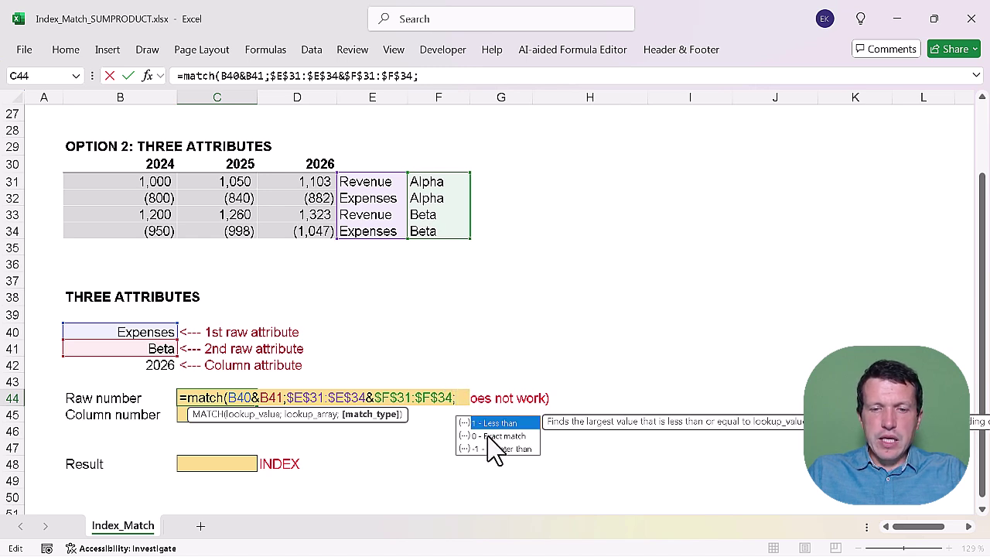
{"action": "type", "text": "0"}
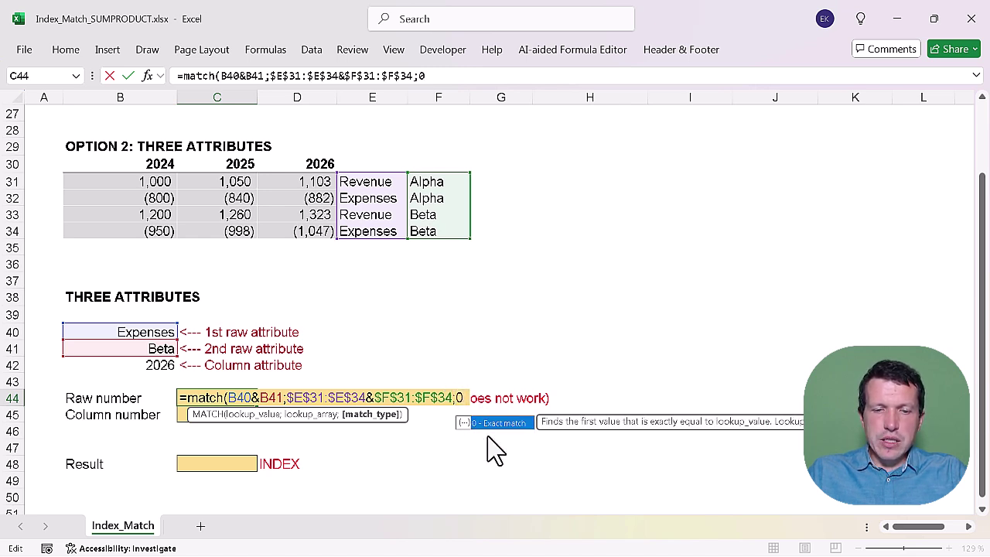
{"action": "type", "text": ")"}
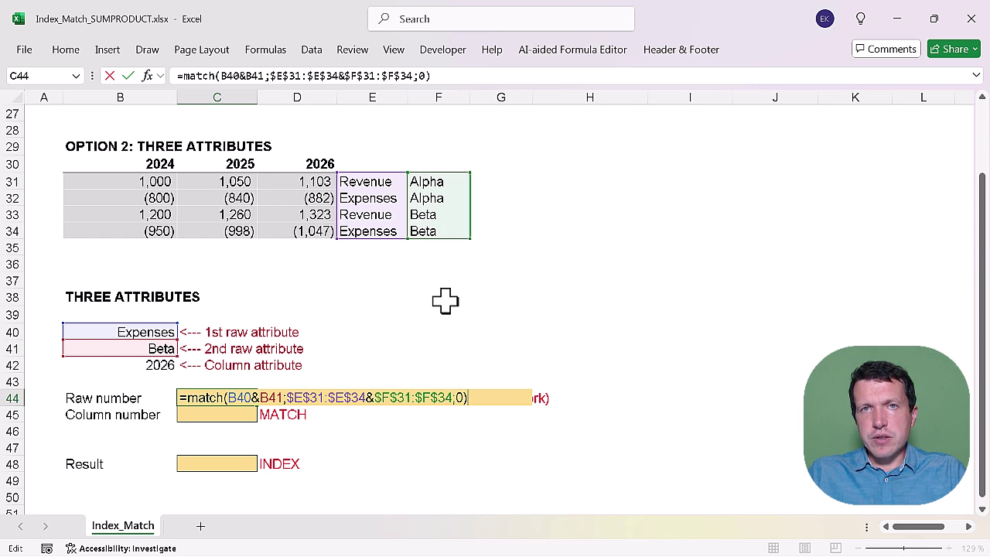
{"action": "key", "text": "Return"}
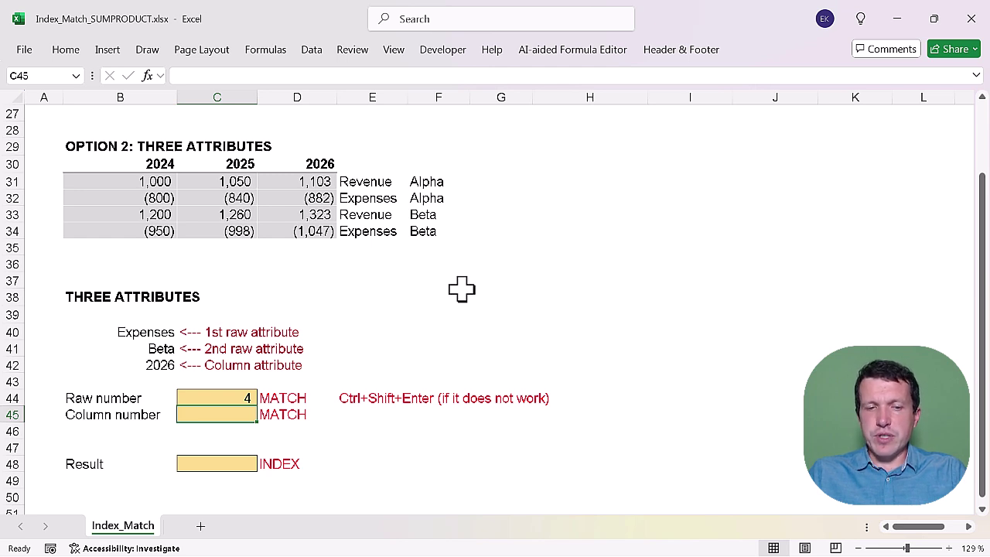
Step: Join the two row labels with =E31&F31 in H31 and fill the formula down to H34
{"action": "left_click", "coordinate": [558, 184]}
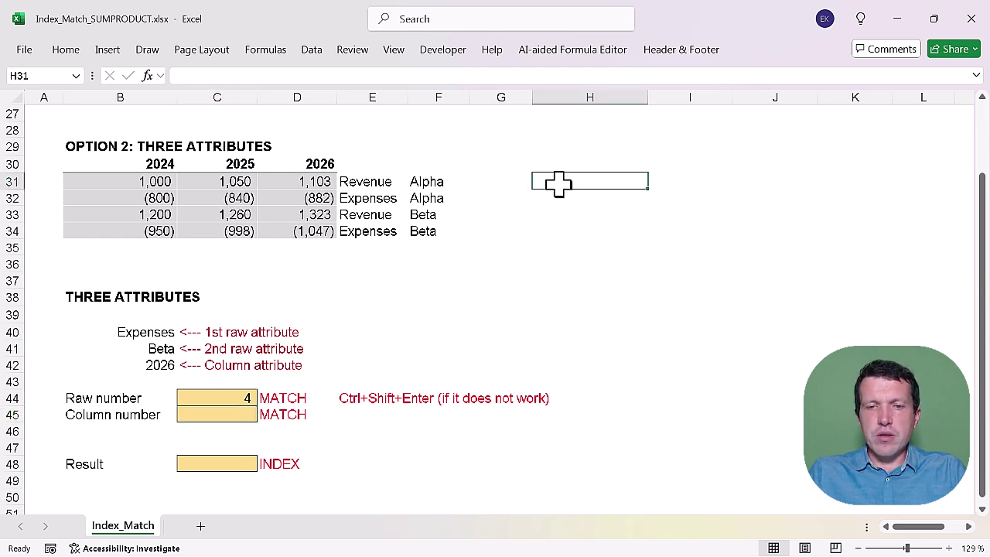
{"action": "type", "text": "="}
{"action": "key", "text": "BackSpace"}
{"action": "type", "text": "="}
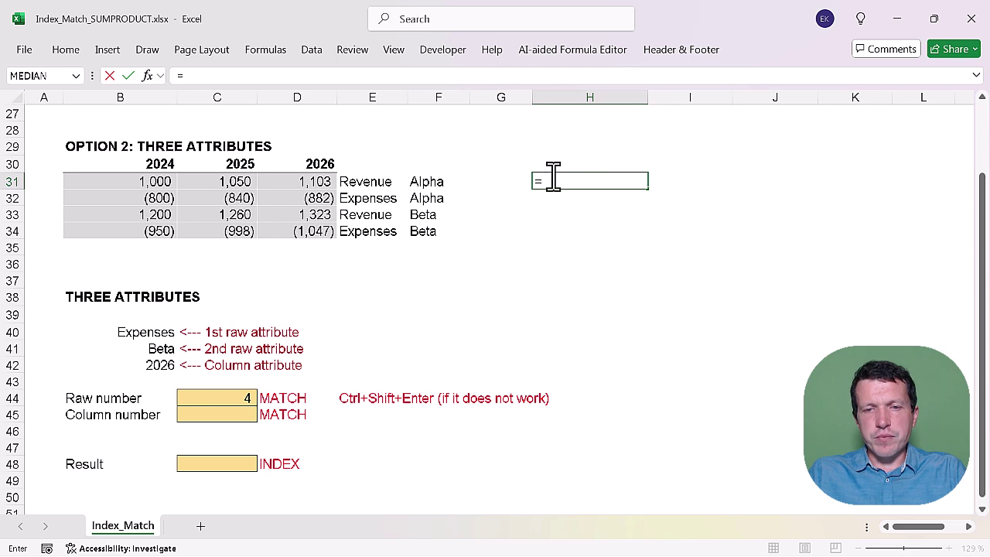
{"action": "left_click", "coordinate": [384, 179]}
{"action": "type", "text": "&"}
{"action": "left_click", "coordinate": [437, 181]}
{"action": "key", "text": "Return"}
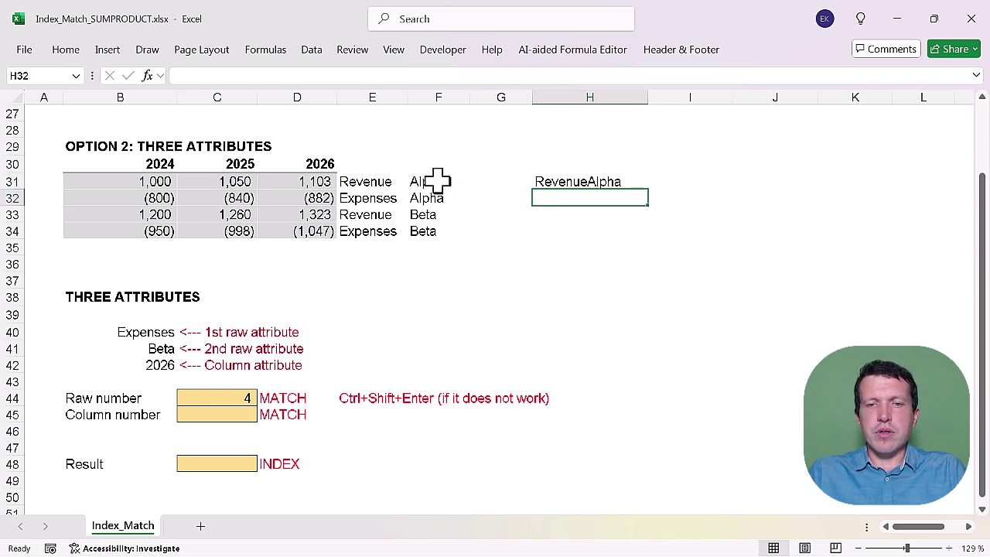
{"action": "left_click", "coordinate": [553, 176]}
{"action": "left_click_drag", "start_coordinate": [649, 190], "coordinate": [652, 234]}
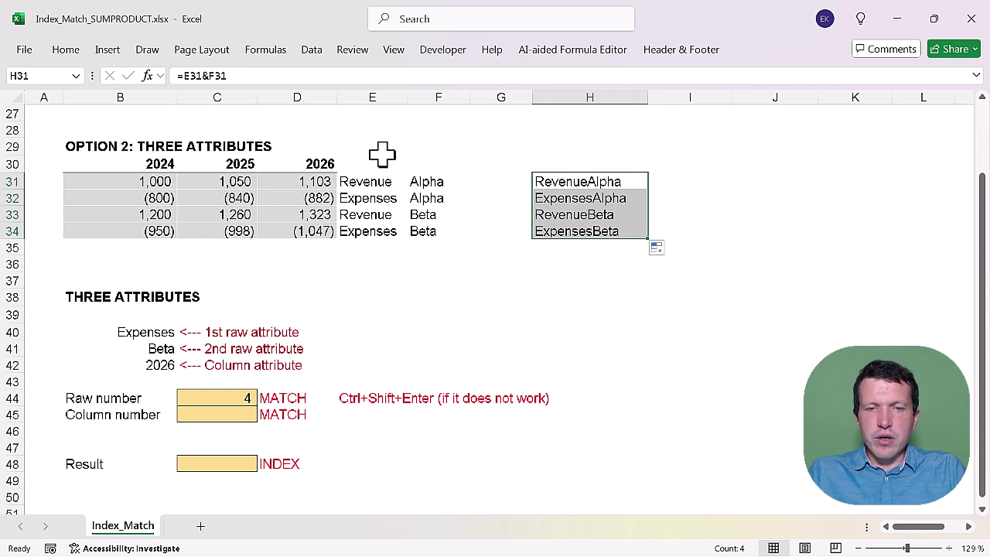
Step: Compare the label column E31:E34 with the joined labels in H31:H34, and clear the joined labels
{"action": "left_click_drag", "start_coordinate": [379, 181], "coordinate": [377, 229]}
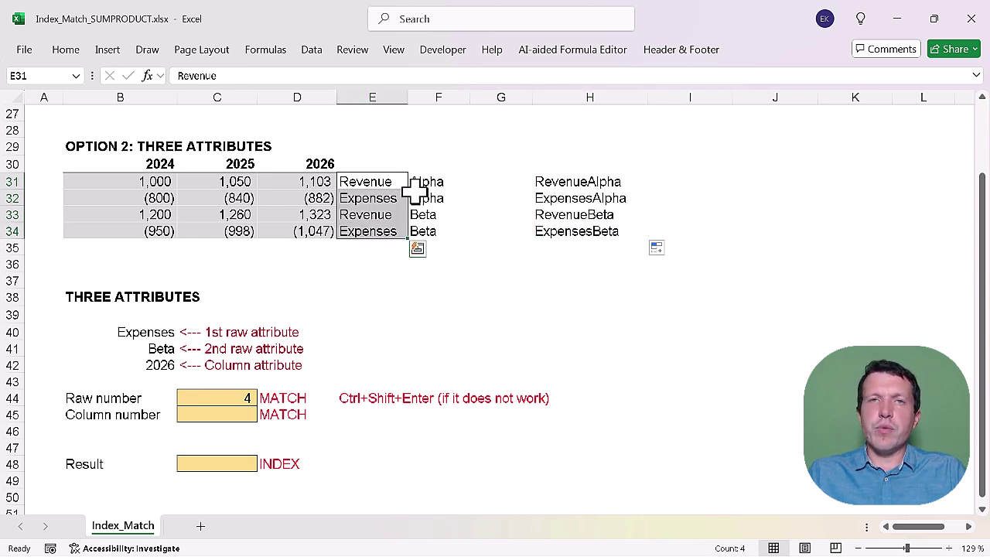
{"action": "left_click_drag", "start_coordinate": [570, 186], "coordinate": [582, 233]}
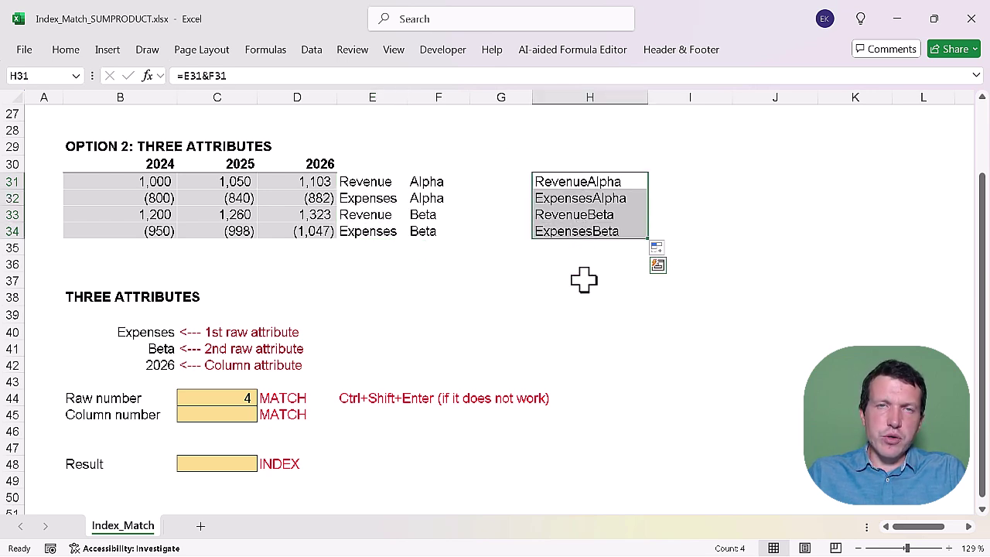
{"action": "key", "text": "Delete"}
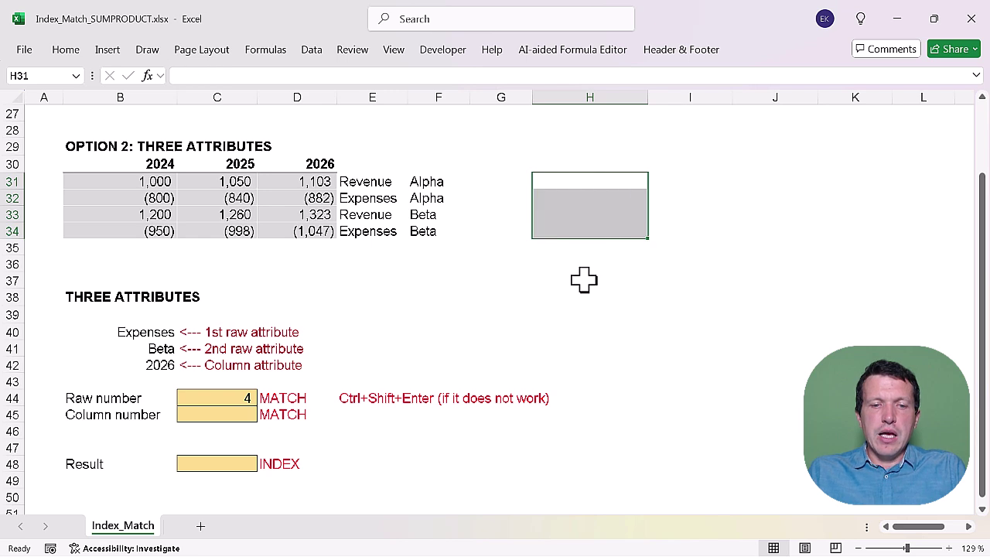
Step: Enter =match(B42;$B$30:$D$30;0) in C45 to find the column number of the column attribute
{"action": "left_click", "coordinate": [233, 414]}
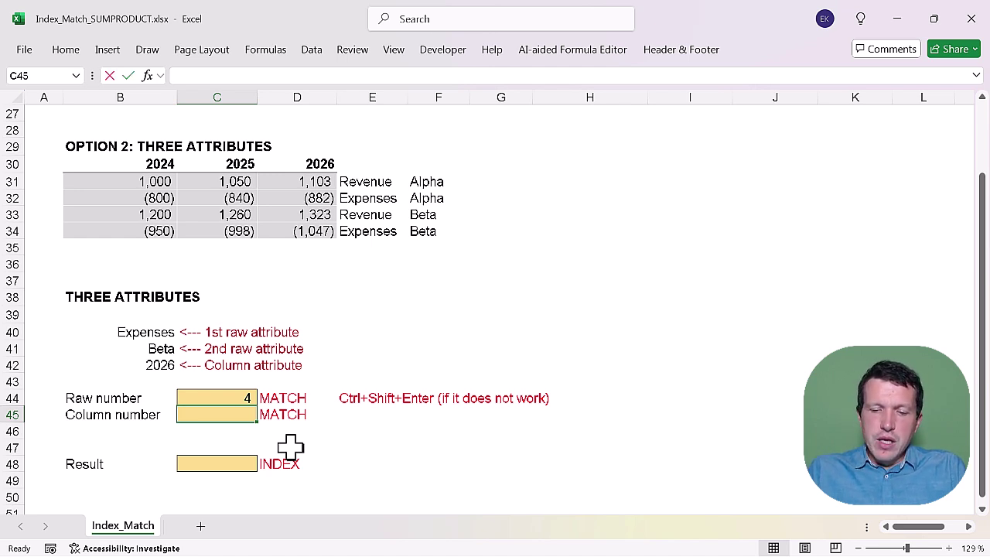
{"action": "type", "text": "=ma"}
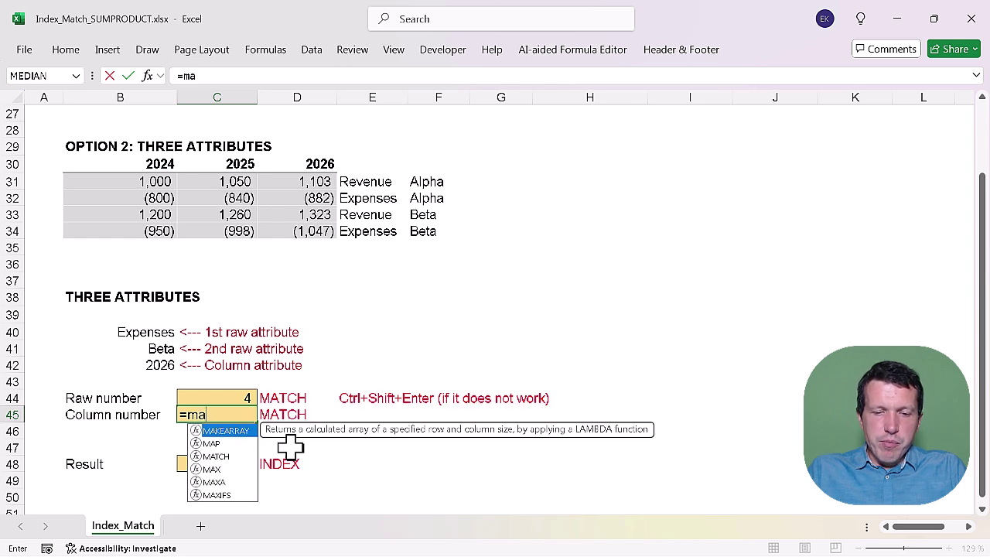
{"action": "type", "text": "tch("}
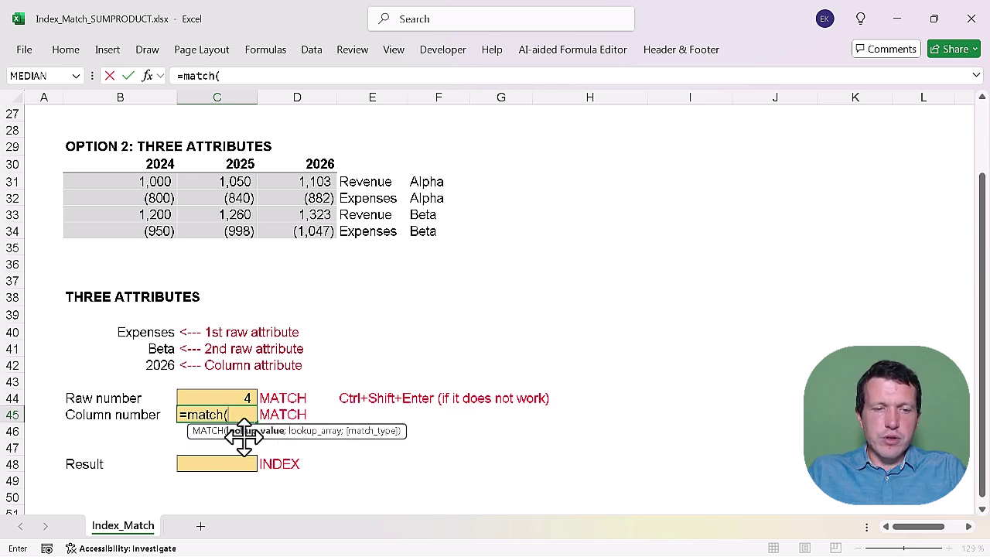
{"action": "left_click", "coordinate": [129, 362]}
{"action": "type", "text": ";"}
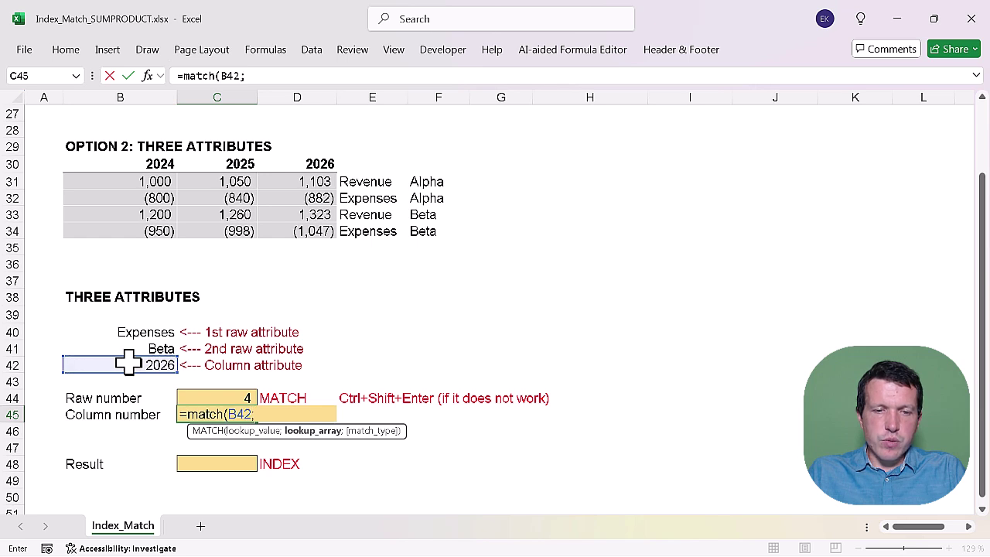
{"action": "left_click_drag", "start_coordinate": [154, 162], "coordinate": [293, 163]}
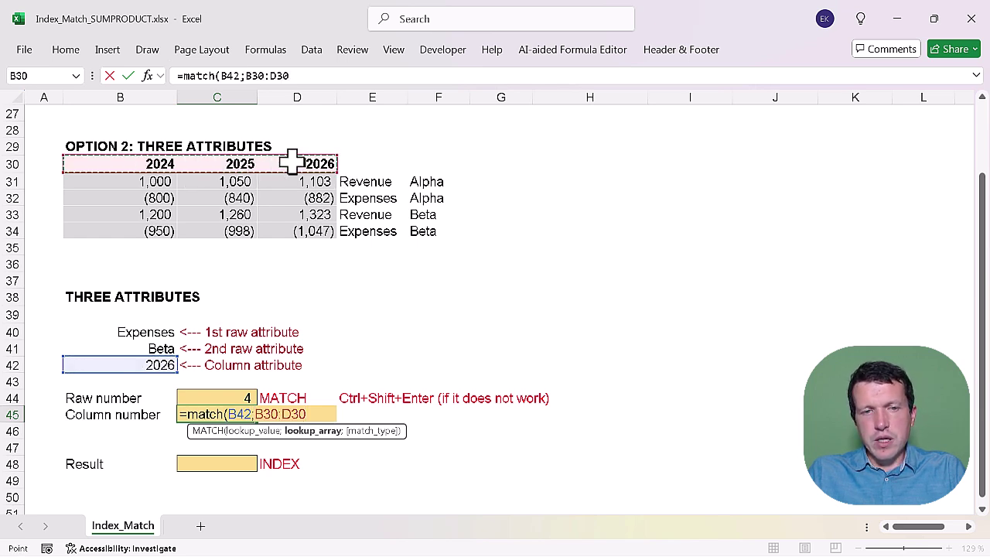
{"action": "key", "text": "F4"}
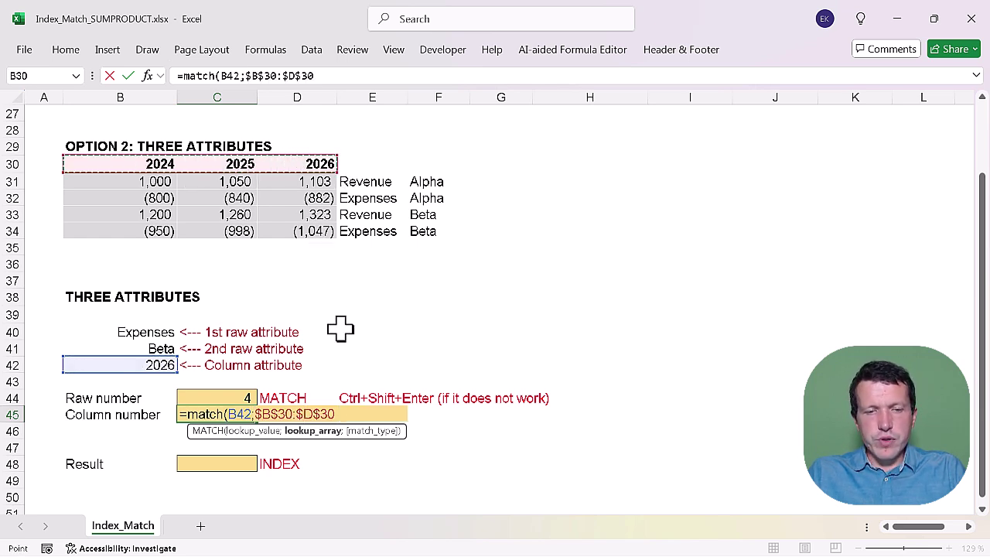
{"action": "type", "text": ";0)"}
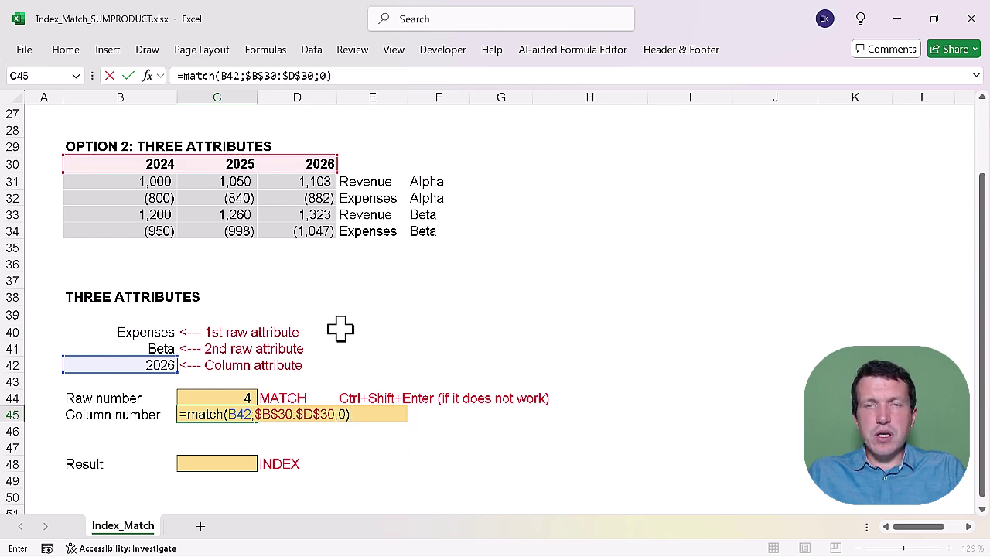
{"action": "key", "text": "Return"}
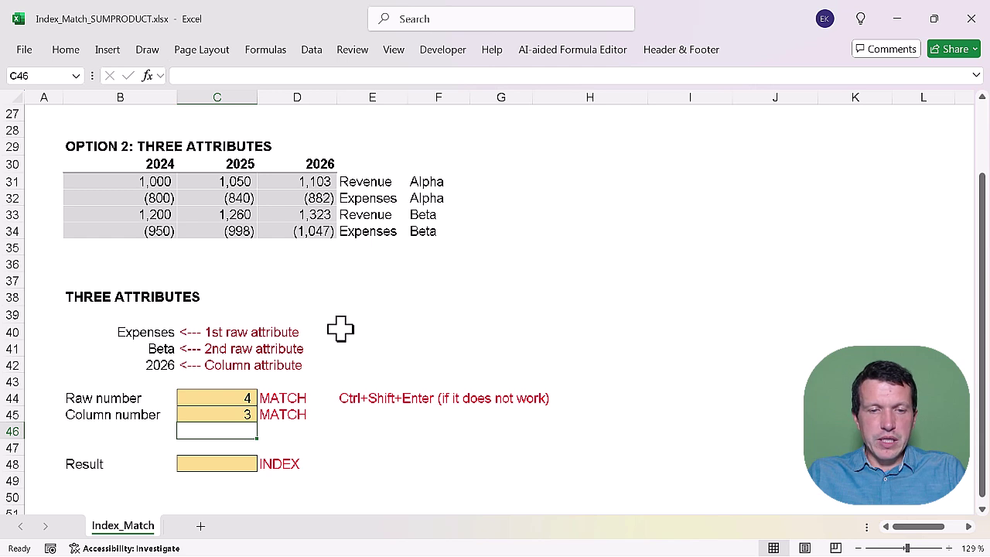
Step: Examine the row-number MATCH formula in C44 and its highlighted ranges, leaving the formula unedited
{"action": "left_click", "coordinate": [220, 465]}
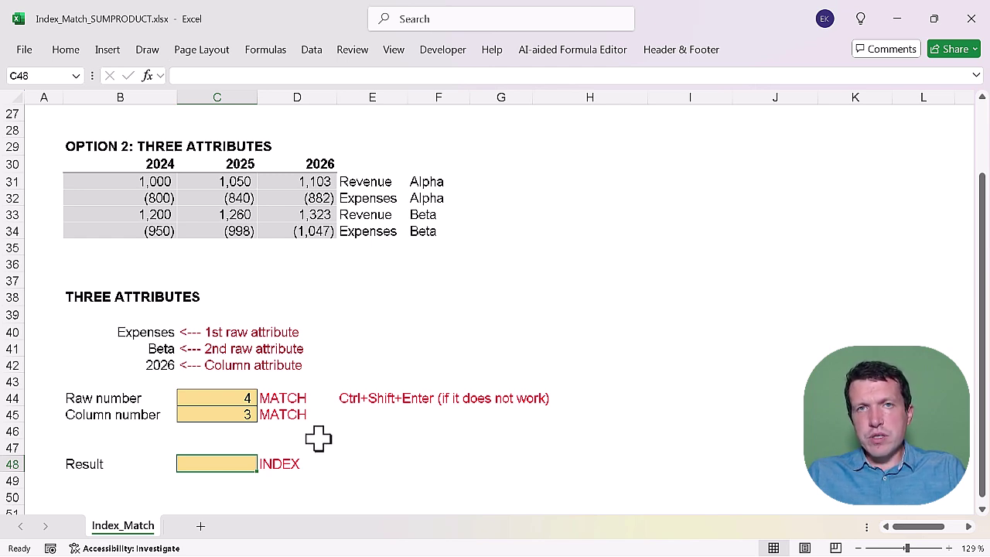
{"action": "left_click", "coordinate": [229, 398]}
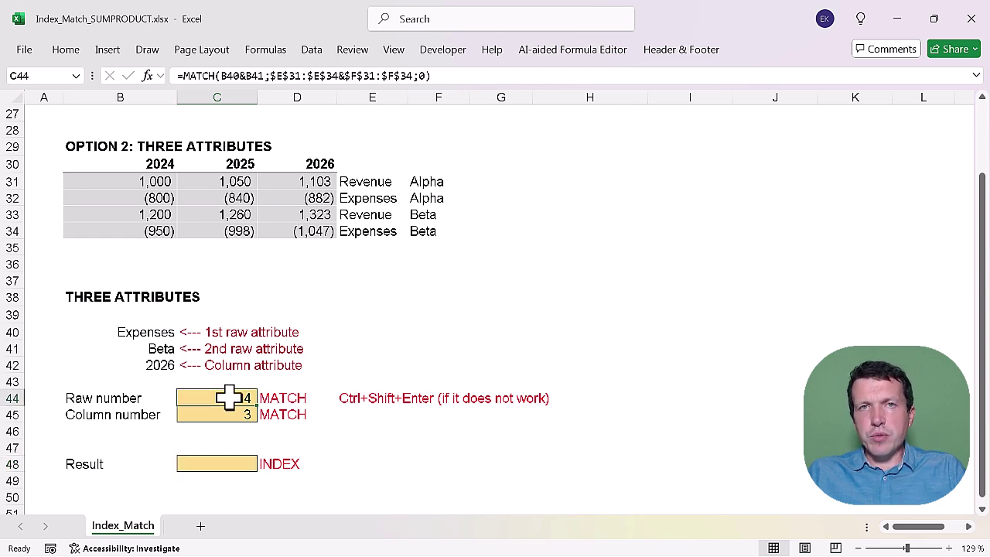
{"action": "double_click", "coordinate": [229, 398]}
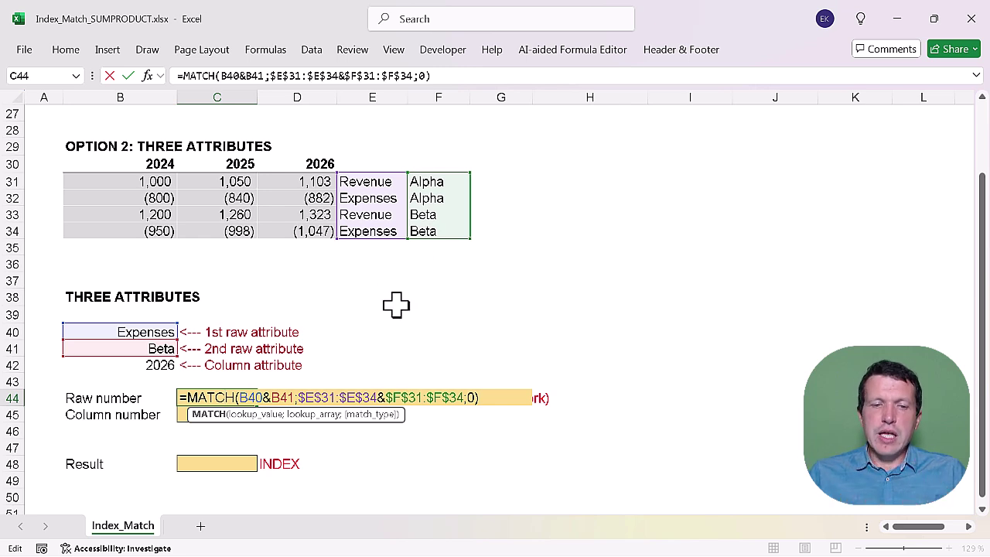
{"action": "left_click", "coordinate": [385, 443]}
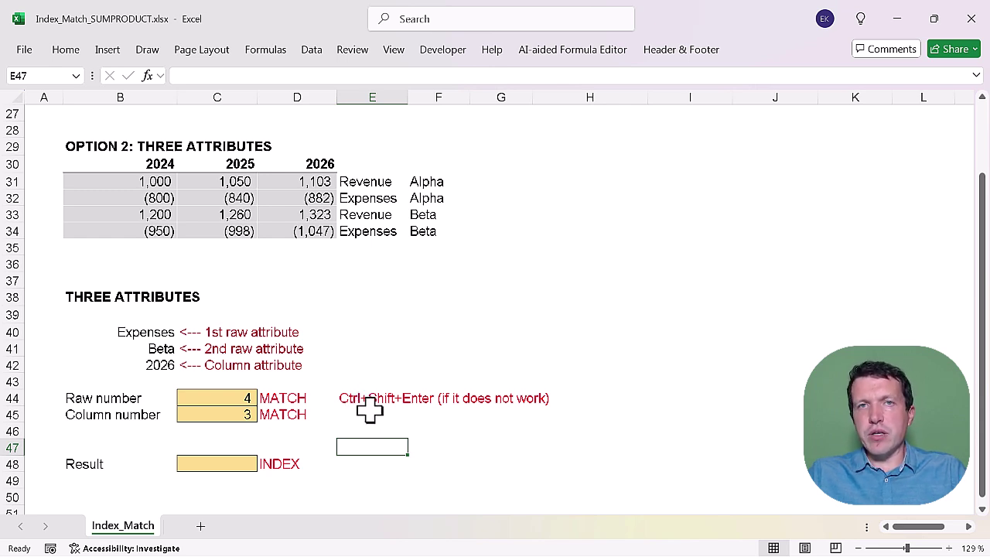
{"action": "left_click", "coordinate": [379, 416]}
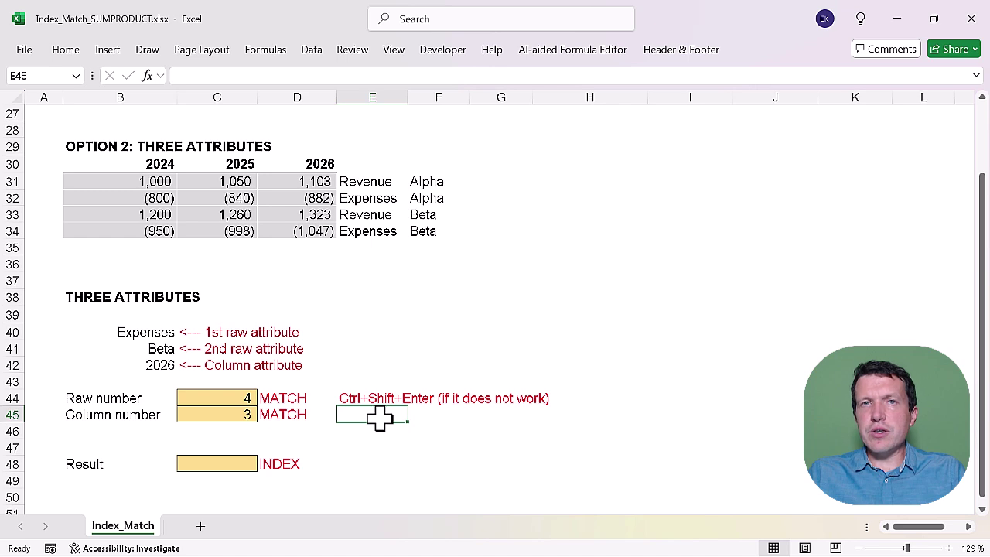
Step: Enter =INDEX($B$31:$D$34;C44;C45) in C48 to extract the result from the three-attribute table
{"action": "left_click", "coordinate": [218, 480]}
{"action": "key", "text": "Up"}
{"action": "type", "text": "=ind"}
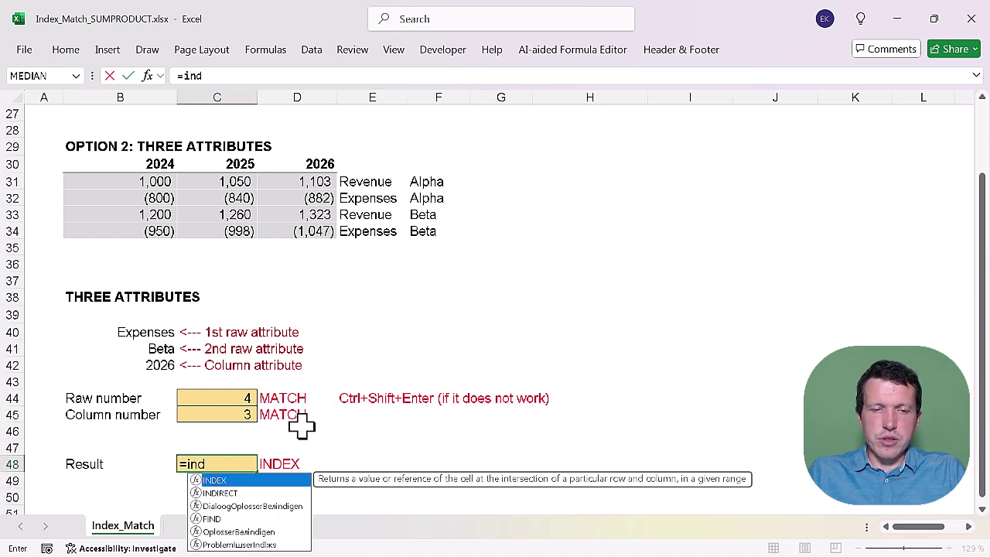
{"action": "type", "text": "ex("}
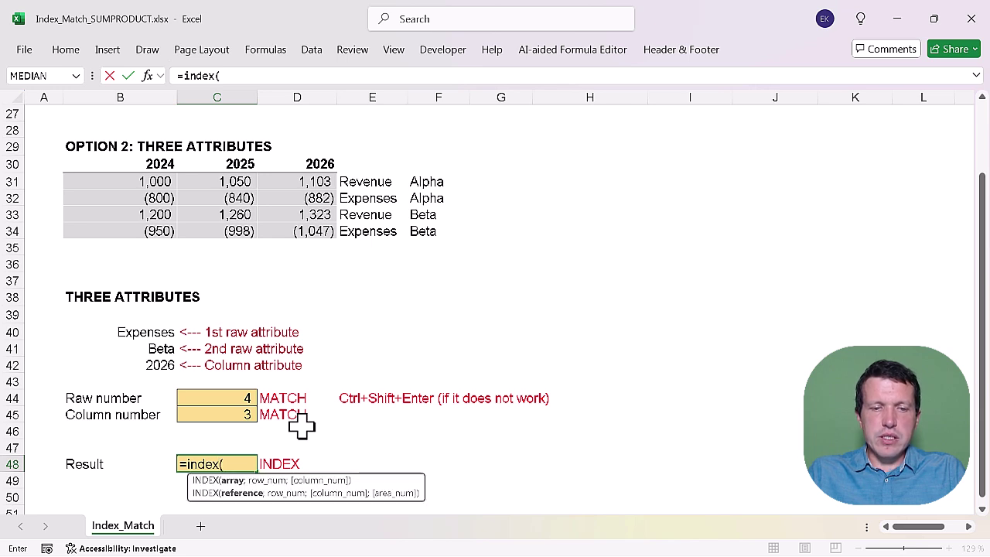
{"action": "left_click_drag", "start_coordinate": [135, 184], "coordinate": [296, 227]}
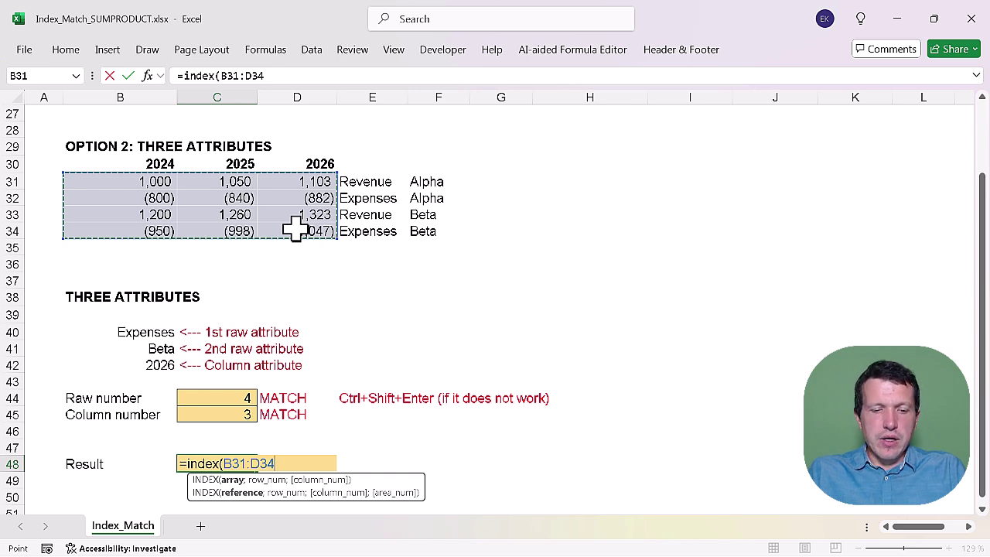
{"action": "key", "text": "F4"}
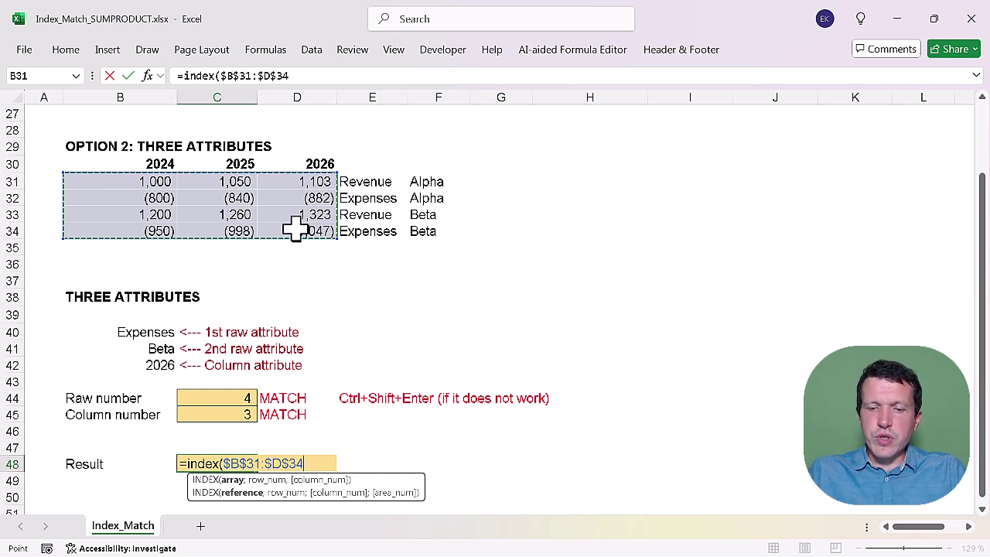
{"action": "type", "text": ";"}
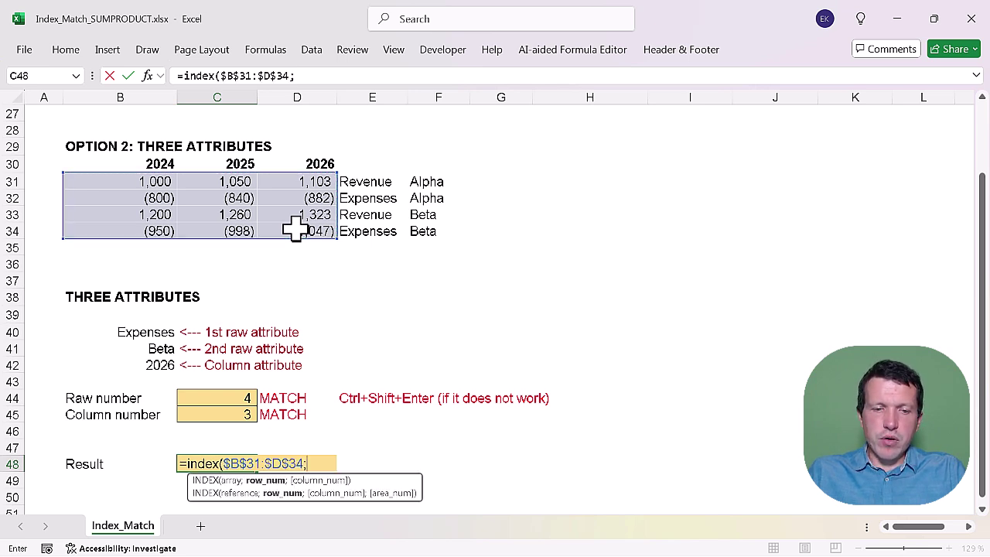
{"action": "left_click", "coordinate": [217, 398]}
{"action": "type", "text": ";"}
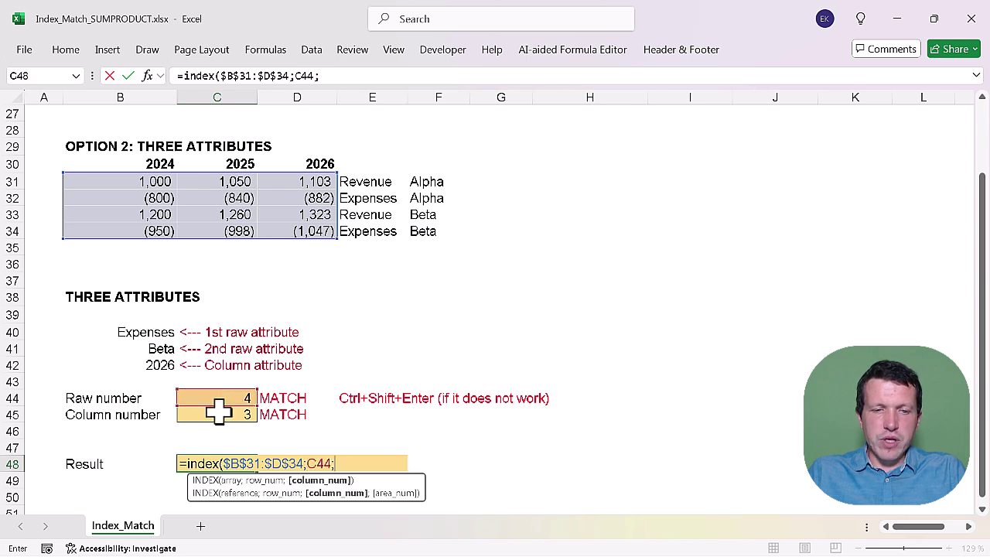
{"action": "left_click", "coordinate": [218, 413]}
{"action": "type", "text": ")"}
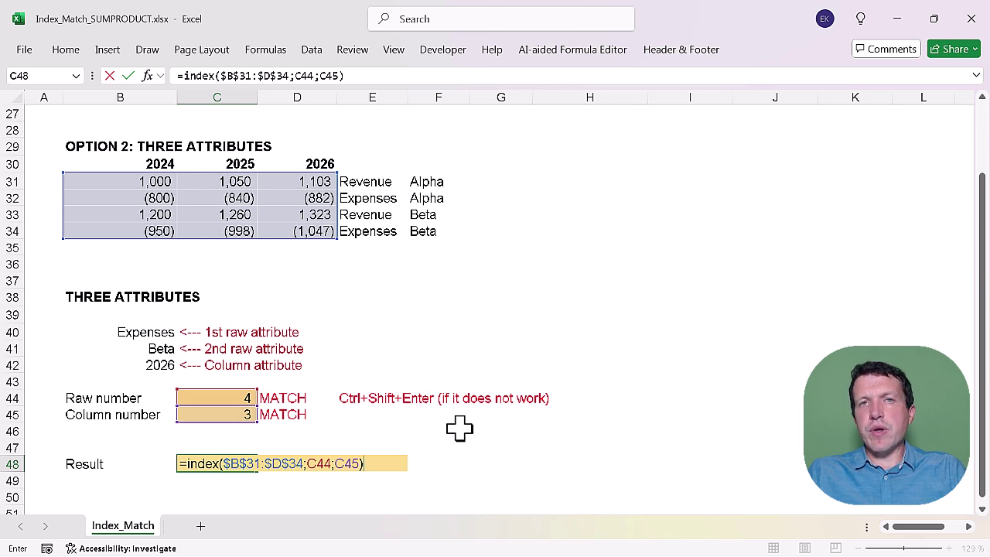
{"action": "key", "text": "Return"}
{"action": "left_click", "coordinate": [255, 458]}
{"action": "left_click", "coordinate": [329, 462]}
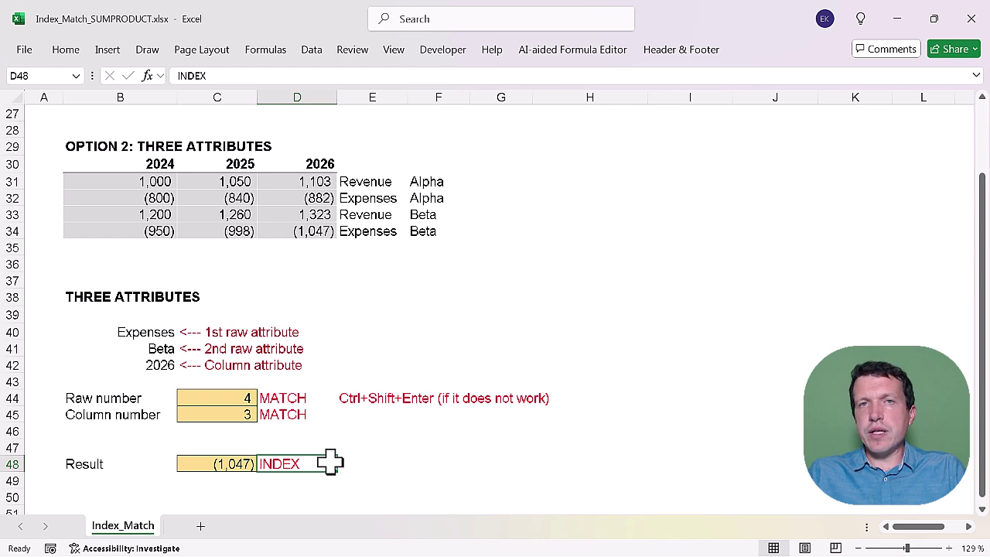
Step: Set the first row attribute in B40 to Revenue and the column attribute in B42 to 2024, and check the result in C48
{"action": "left_click", "coordinate": [135, 331]}
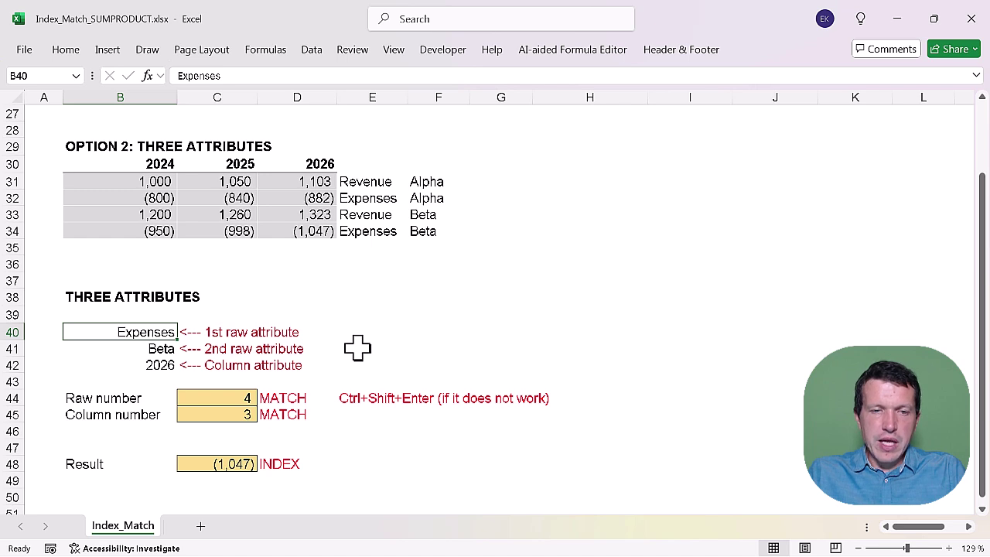
{"action": "type", "text": "Revenue"}
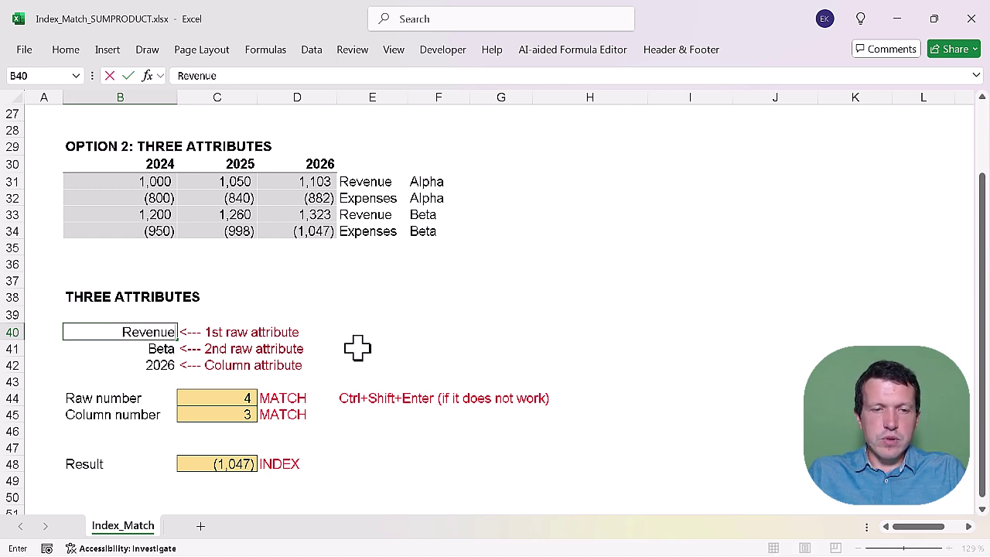
{"action": "key", "text": "Return"}
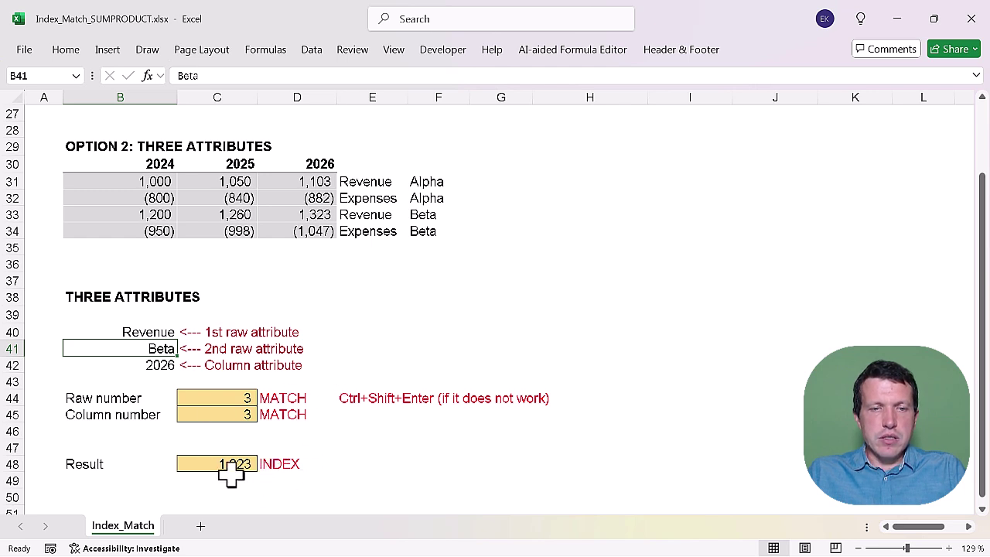
{"action": "left_click", "coordinate": [141, 365]}
{"action": "type", "text": "2024"}
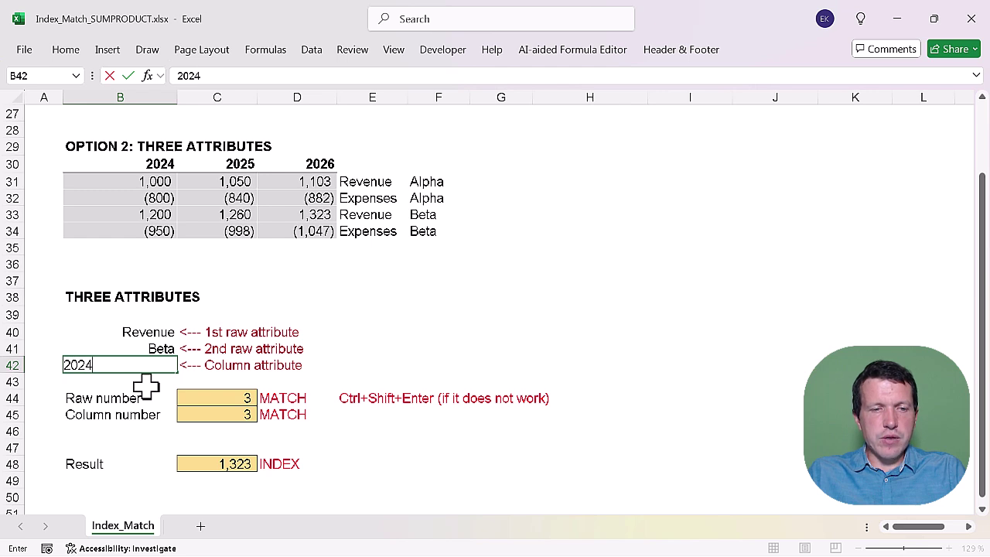
{"action": "key", "text": "Return"}
{"action": "left_click", "coordinate": [225, 463]}
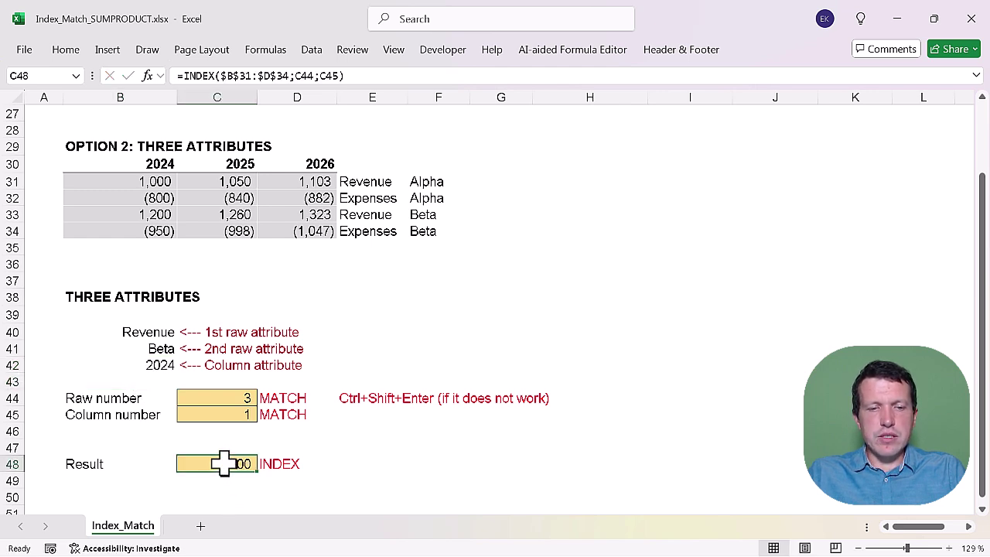
Step: Set the second row attribute in B41 to Alpha, and highlight the label pair in E34:F34
{"action": "left_click", "coordinate": [129, 344]}
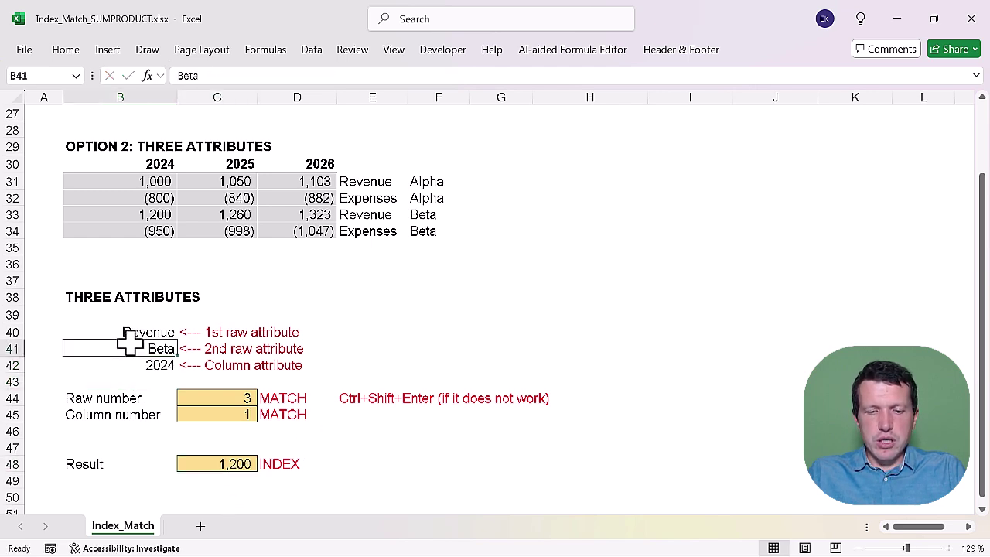
{"action": "type", "text": "Alpha"}
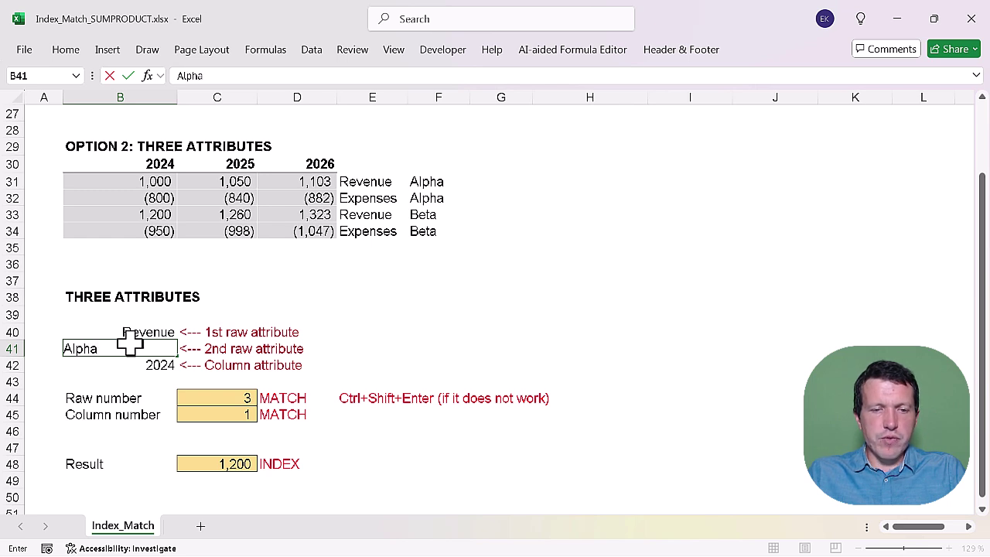
{"action": "key", "text": "Return"}
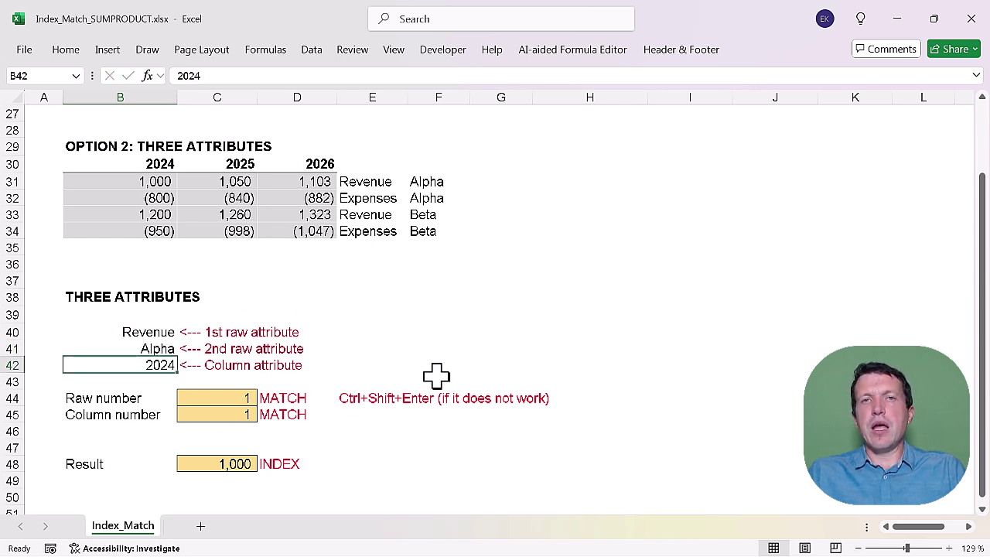
{"action": "left_click", "coordinate": [362, 370]}
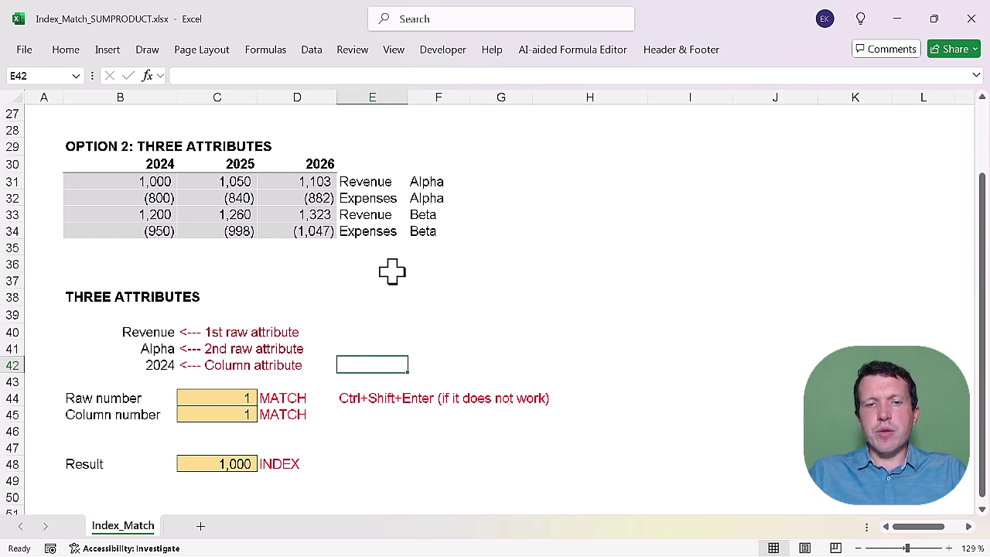
{"action": "left_click_drag", "start_coordinate": [374, 229], "coordinate": [435, 237]}
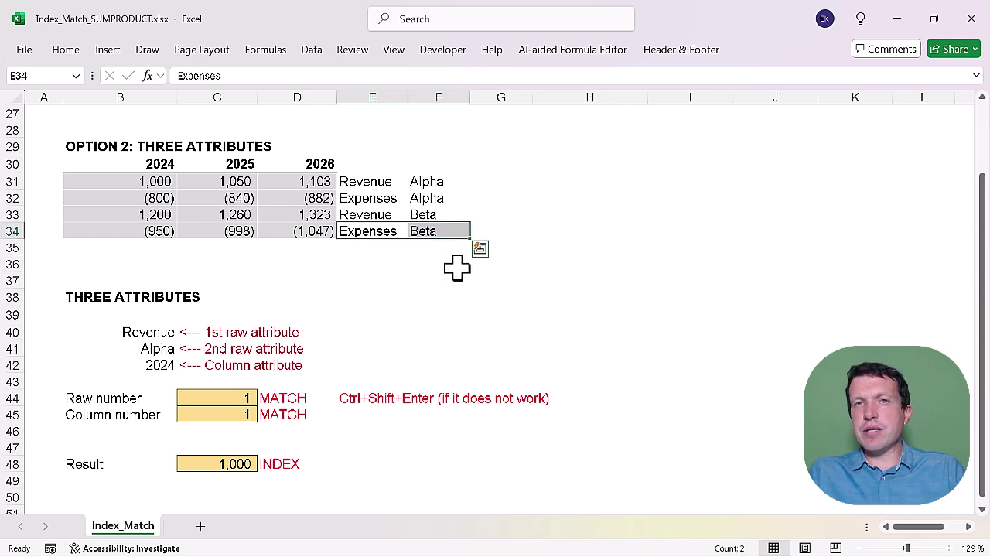